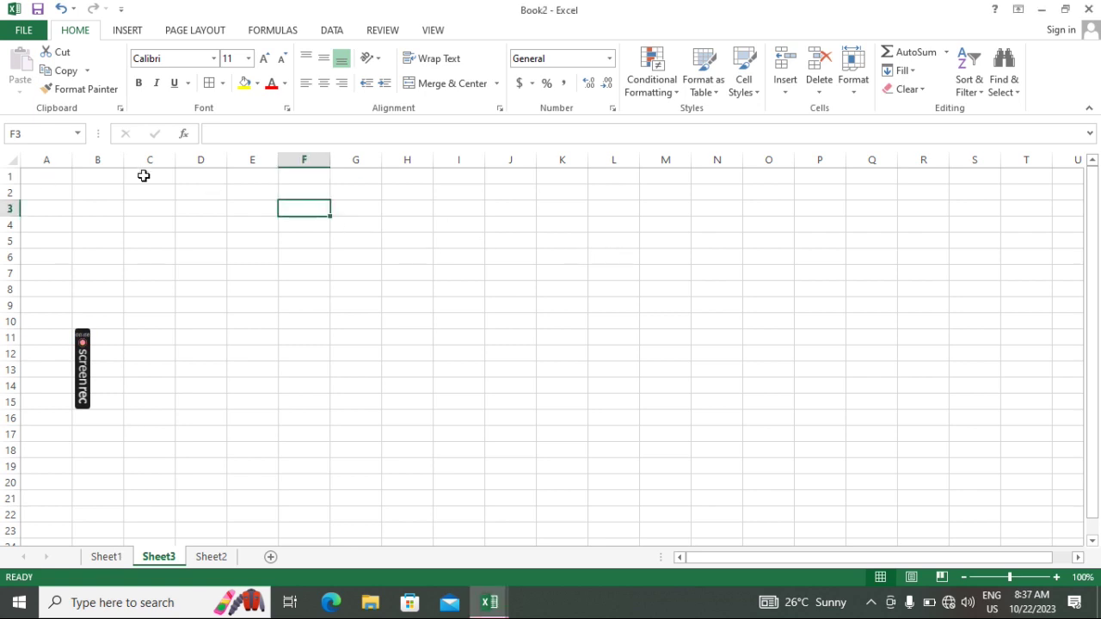
Step: Practise selecting cells and ranges such as A1, E2, A1:E2, and G1 down column G
{"action": "left_click", "coordinate": [34, 178]}
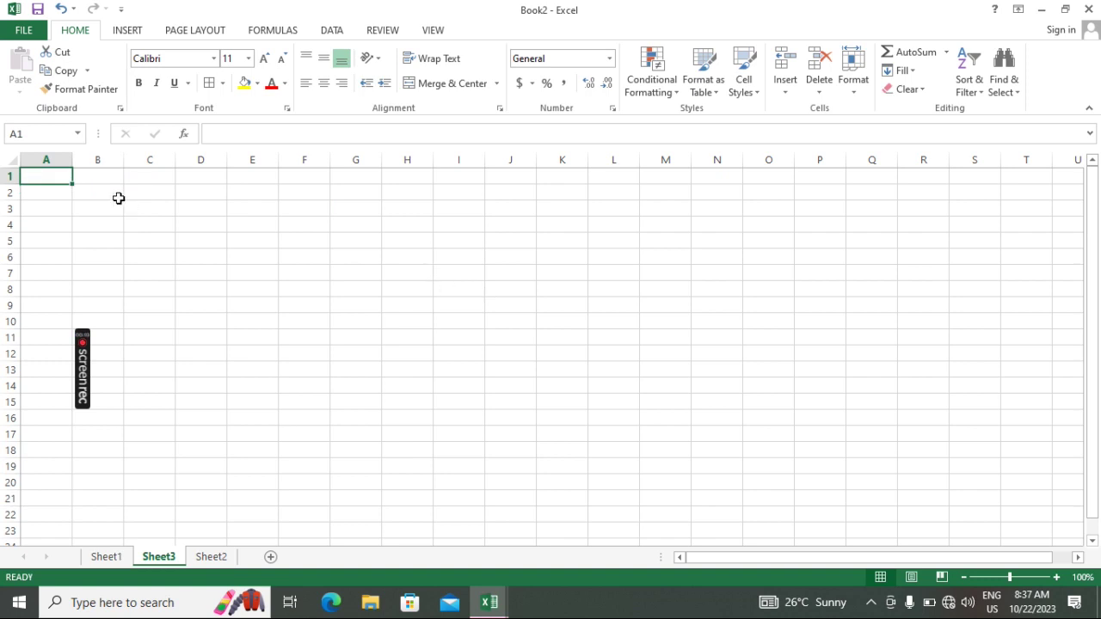
{"action": "left_click", "coordinate": [93, 185]}
{"action": "left_click", "coordinate": [47, 172]}
{"action": "left_click", "coordinate": [188, 189]}
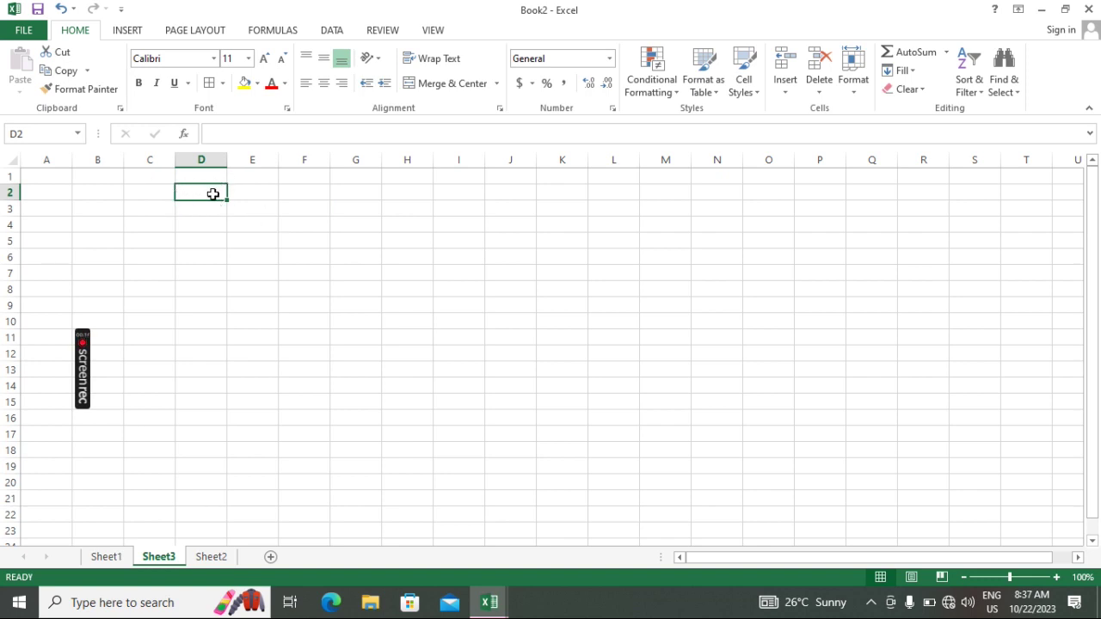
{"action": "left_click", "coordinate": [250, 194]}
{"action": "left_click_drag", "start_coordinate": [262, 192], "coordinate": [43, 176]}
{"action": "left_click", "coordinate": [247, 224]}
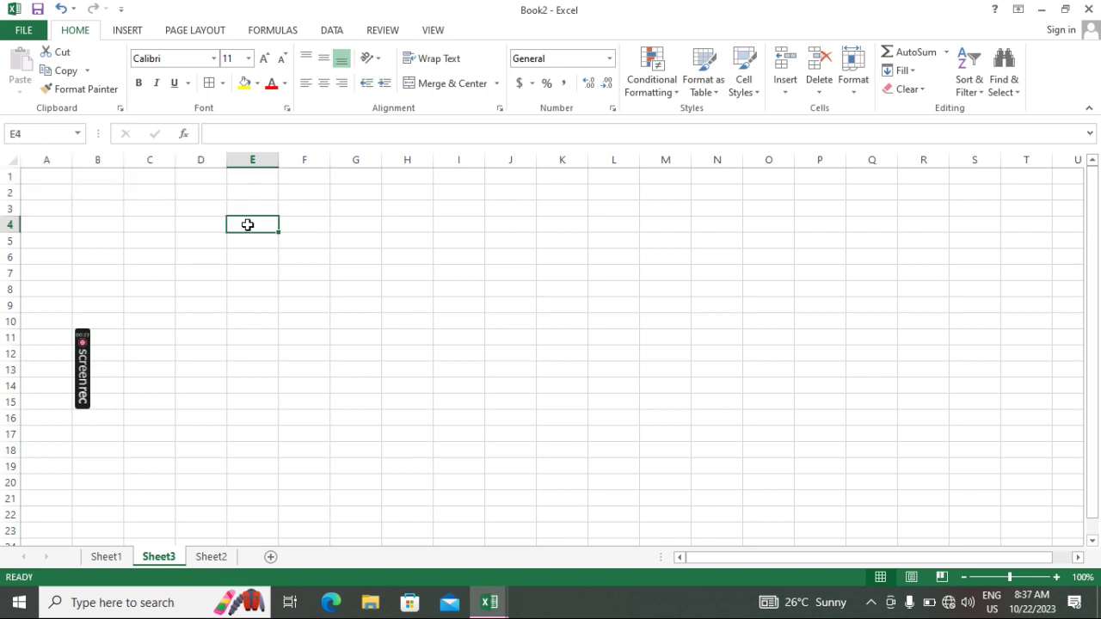
{"action": "left_click", "coordinate": [37, 176]}
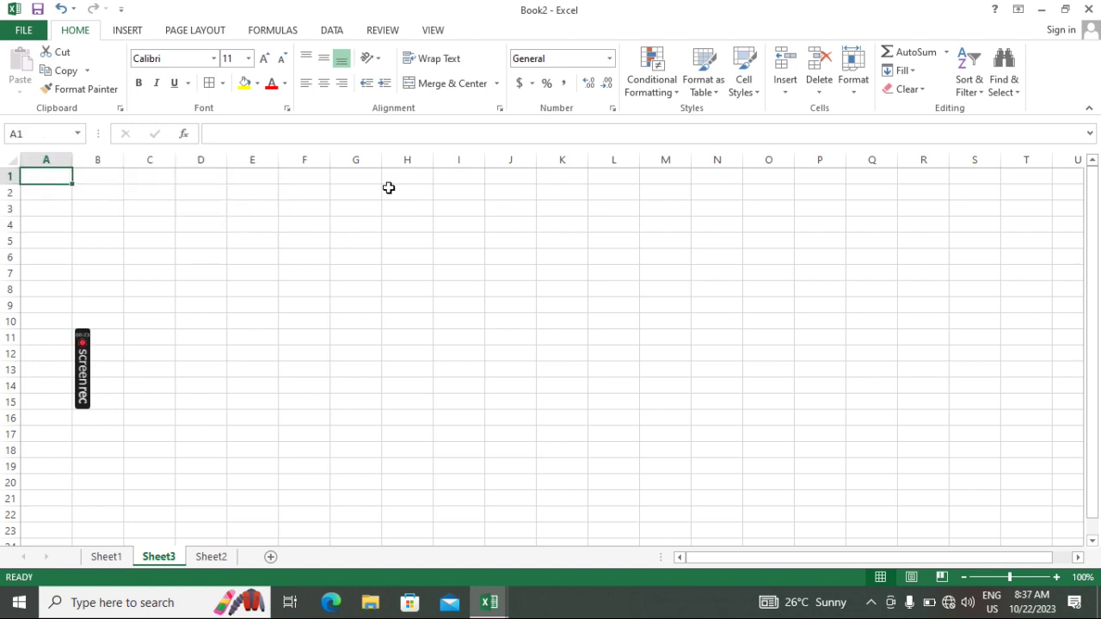
{"action": "left_click", "coordinate": [354, 174]}
{"action": "left_click_drag", "start_coordinate": [381, 184], "coordinate": [303, 466]}
{"action": "left_click", "coordinate": [357, 176]}
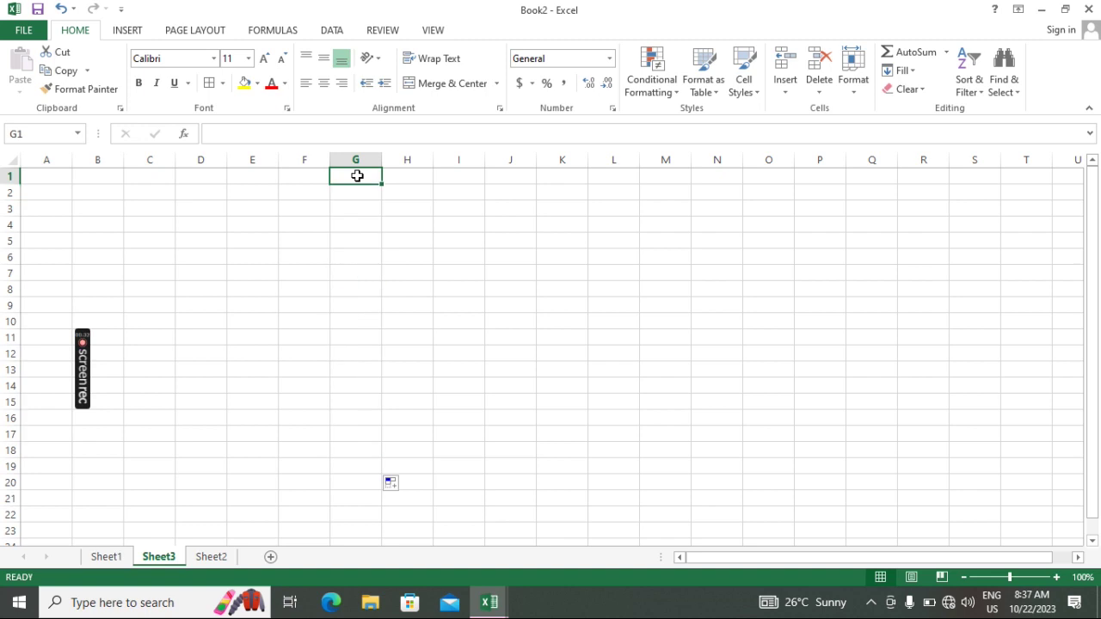
Step: Enter 124 in G1, fill a series down column G, then trim it back to 124 and 125
{"action": "type", "text": "124"}
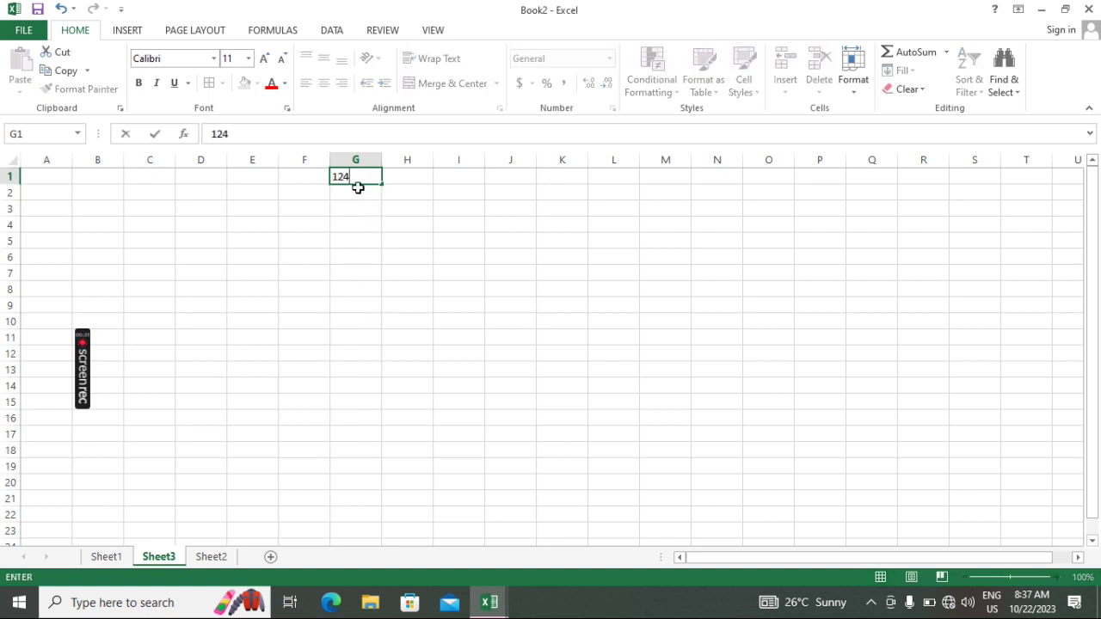
{"action": "key", "text": "Return"}
{"action": "left_click", "coordinate": [354, 175]}
{"action": "left_click_drag", "start_coordinate": [381, 182], "coordinate": [386, 457]}
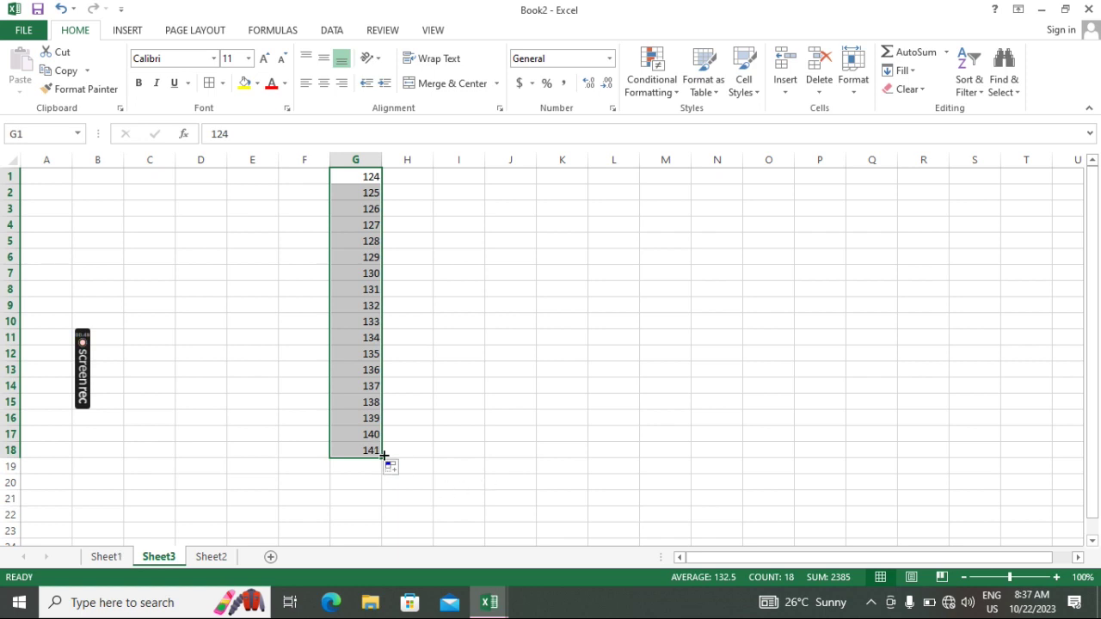
{"action": "left_click_drag", "start_coordinate": [383, 459], "coordinate": [381, 208]}
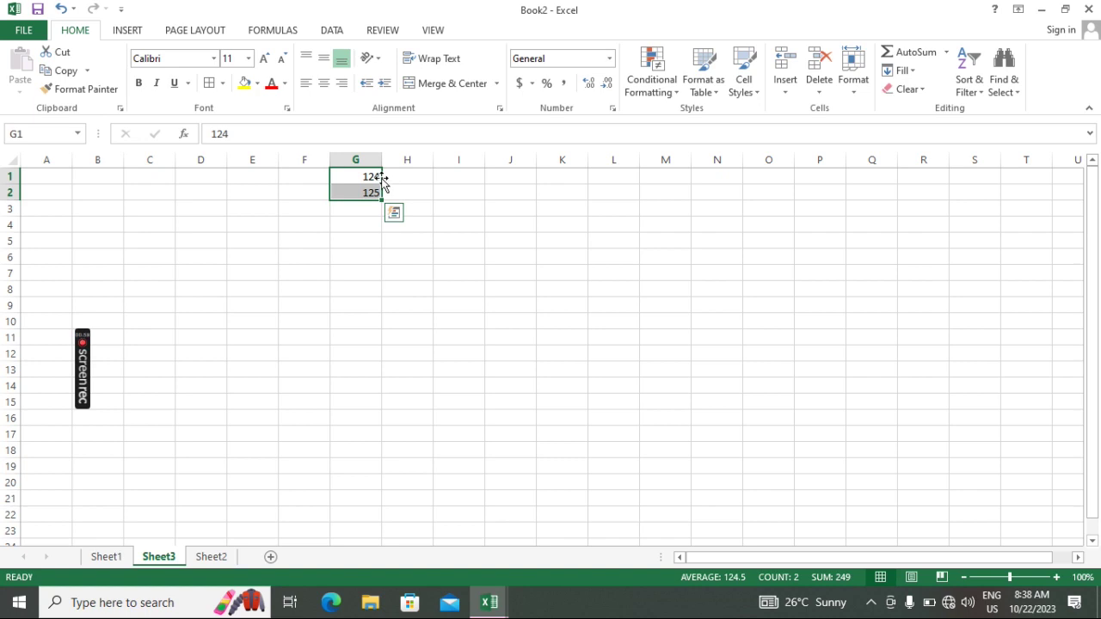
Step: Move 124 and 125 from G1:G2 to K3:K4, then drag column K wider
{"action": "left_click_drag", "start_coordinate": [382, 183], "coordinate": [384, 185]}
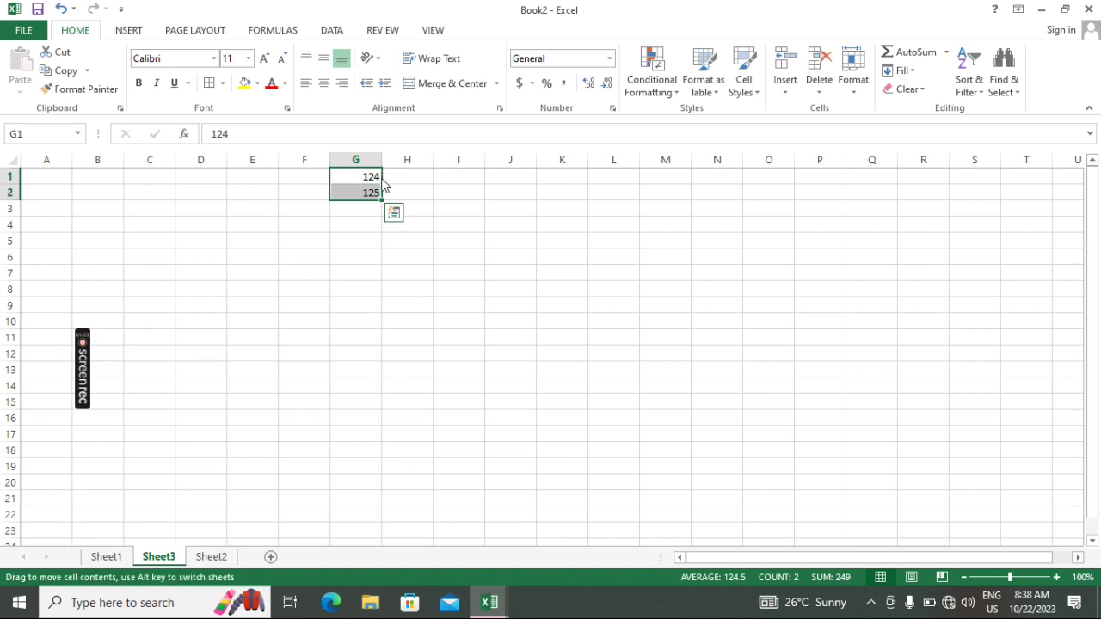
{"action": "left_click_drag", "start_coordinate": [384, 185], "coordinate": [586, 208]}
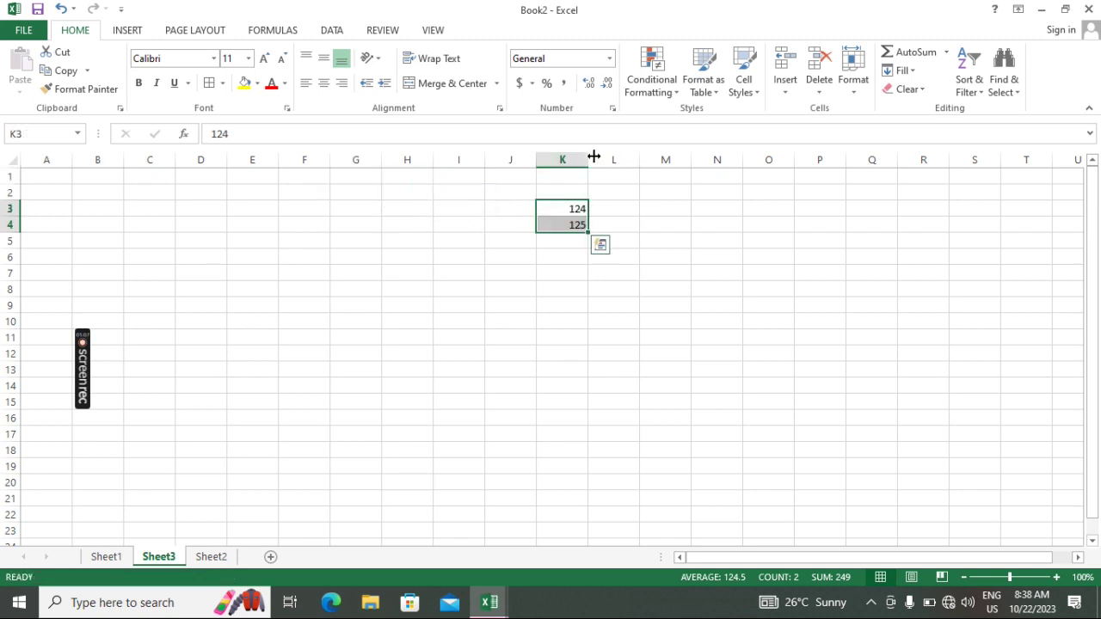
{"action": "left_click_drag", "start_coordinate": [590, 160], "coordinate": [642, 160]}
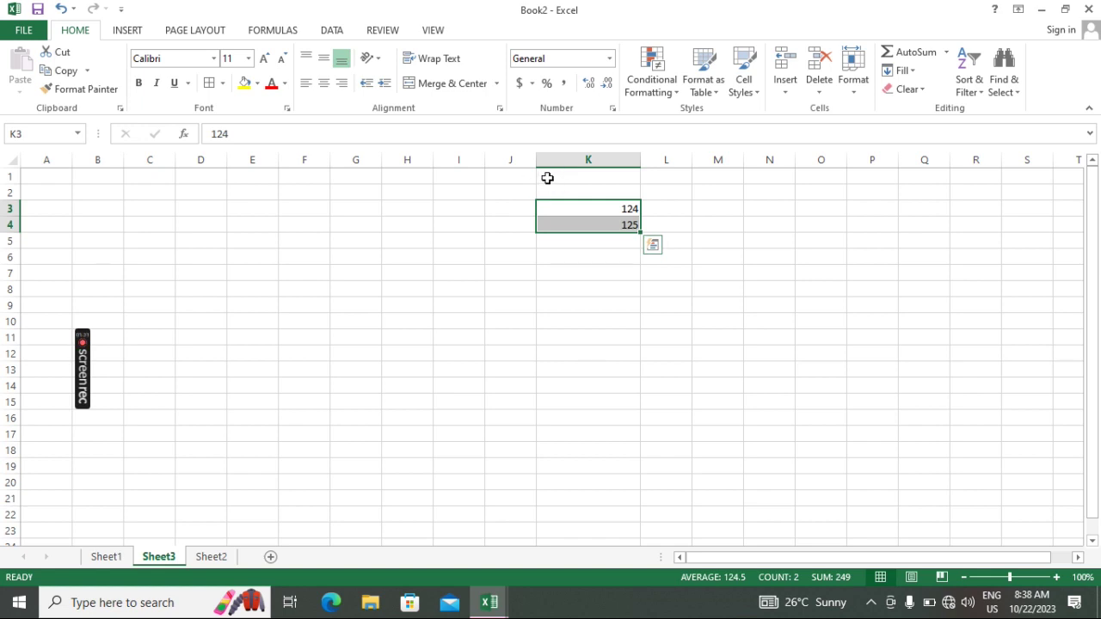
{"action": "left_click_drag", "start_coordinate": [547, 178], "coordinate": [558, 248]}
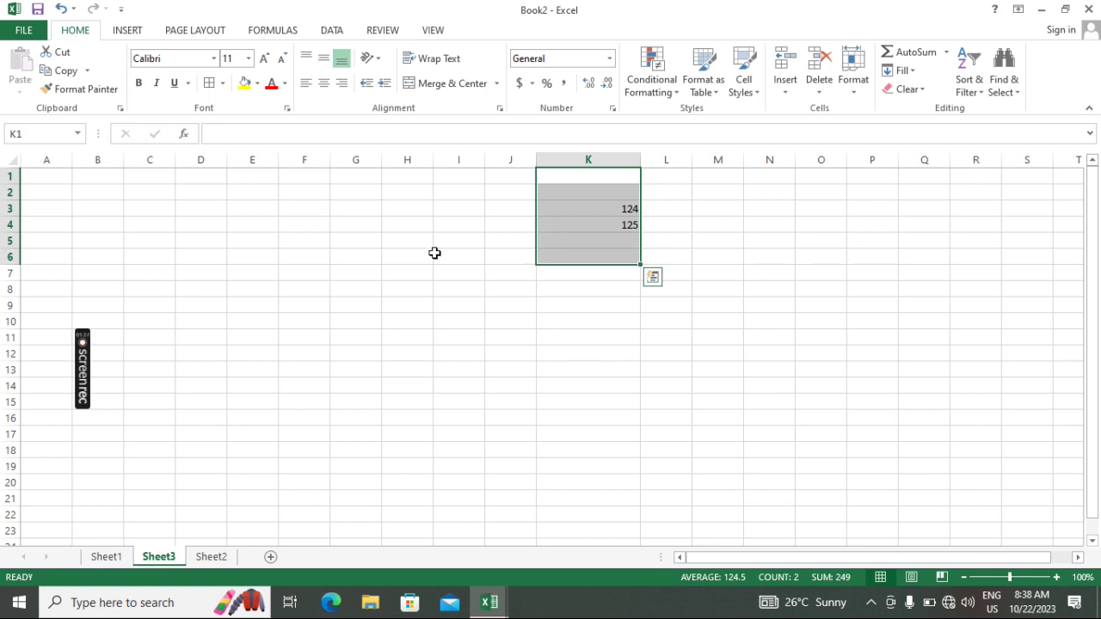
Step: Narrow column K back to a width of about 10.43
{"action": "left_click", "coordinate": [402, 268]}
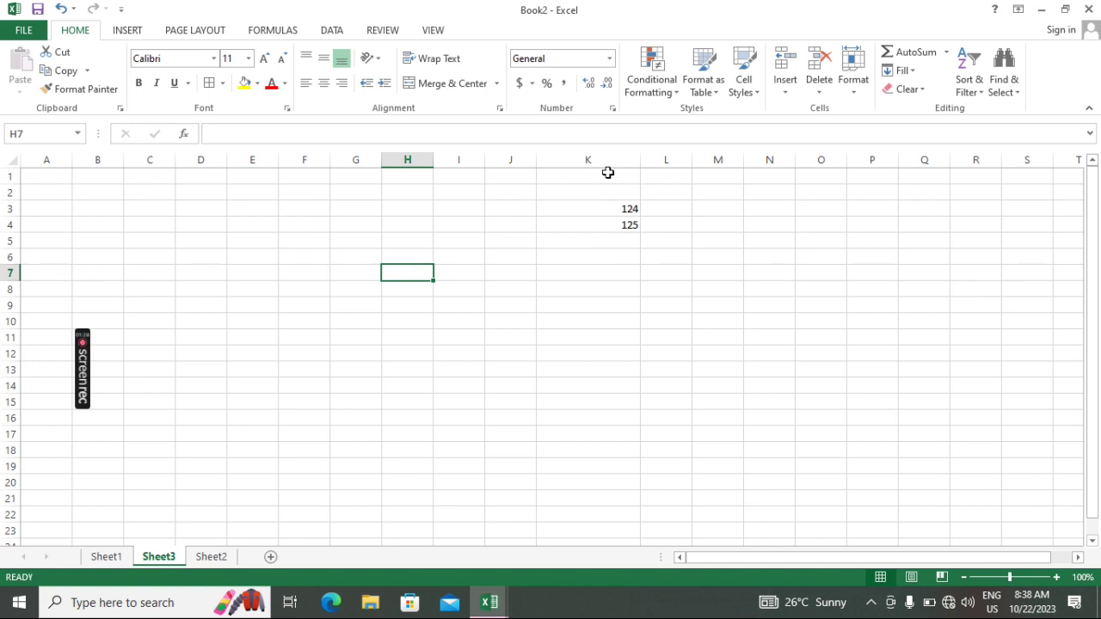
{"action": "left_click", "coordinate": [291, 211]}
{"action": "left_click", "coordinate": [387, 258]}
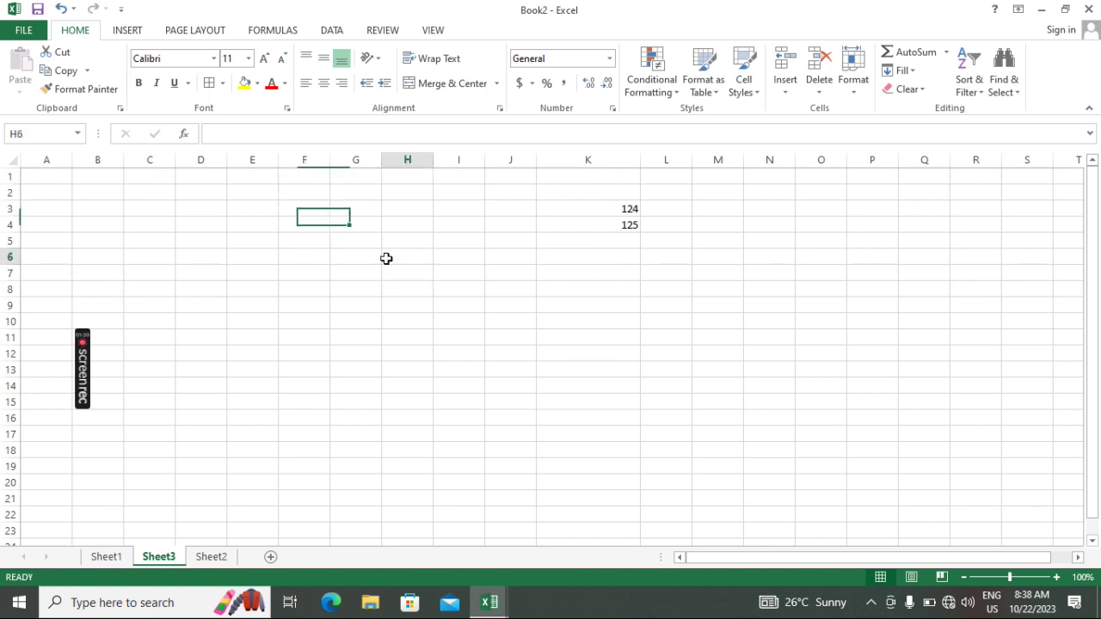
{"action": "left_click", "coordinate": [309, 210]}
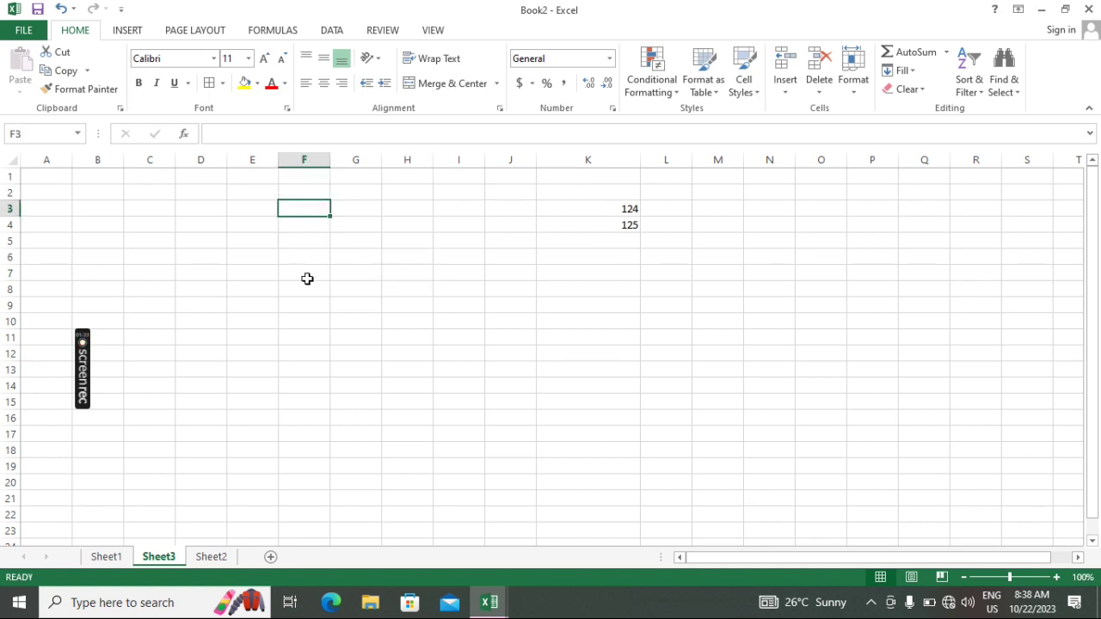
{"action": "left_click_drag", "start_coordinate": [640, 160], "coordinate": [601, 160]}
{"action": "left_click", "coordinate": [628, 303]}
Step: Select cells around G4, H5 and J5, ending with G4 selected
{"action": "left_click", "coordinate": [342, 229]}
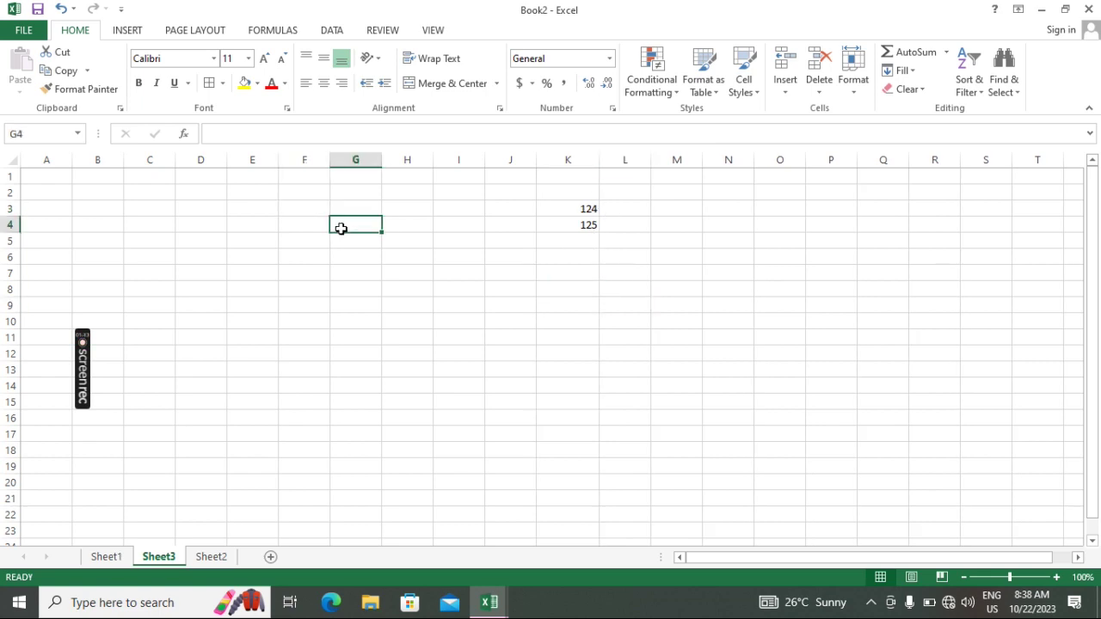
{"action": "left_click", "coordinate": [407, 301]}
{"action": "left_click", "coordinate": [361, 223]}
{"action": "left_click", "coordinate": [423, 236]}
{"action": "left_click", "coordinate": [500, 239]}
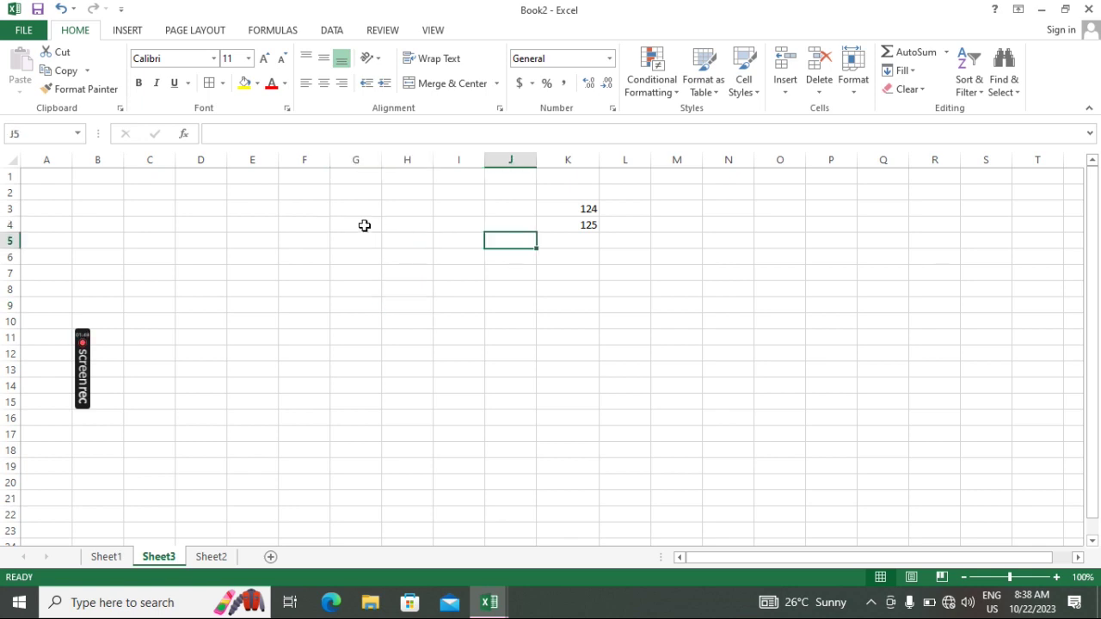
{"action": "left_click", "coordinate": [364, 225]}
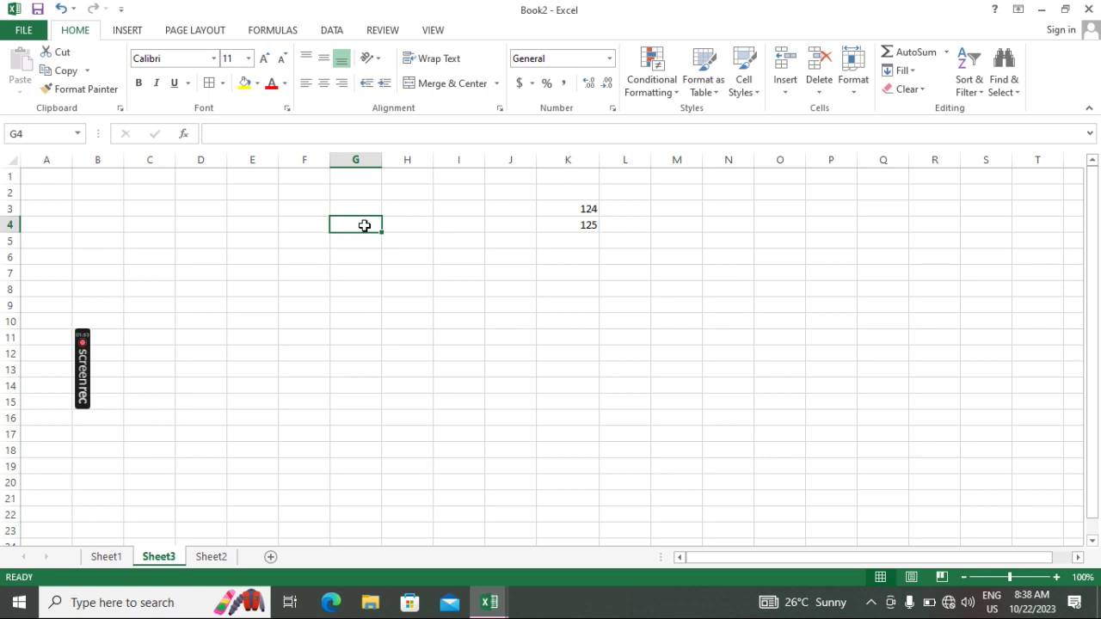
Step: Enter 45 in G4 and 56 in G5, and AutoSum them to 101 in G6
{"action": "type", "text": "45"}
{"action": "key", "text": "Return"}
{"action": "type", "text": "56"}
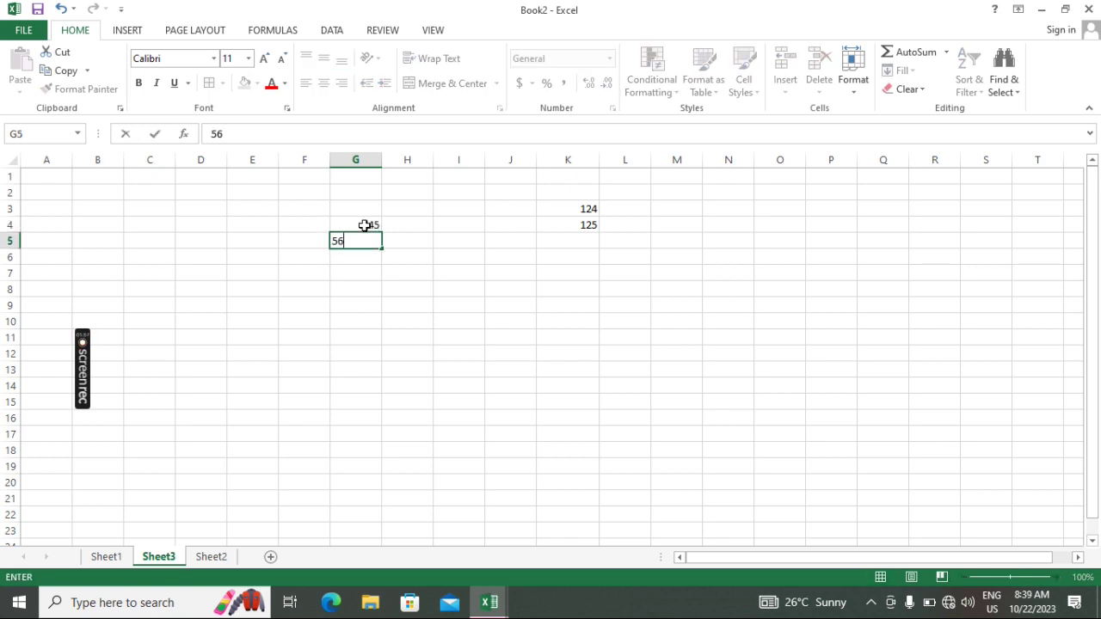
{"action": "key", "text": "Return"}
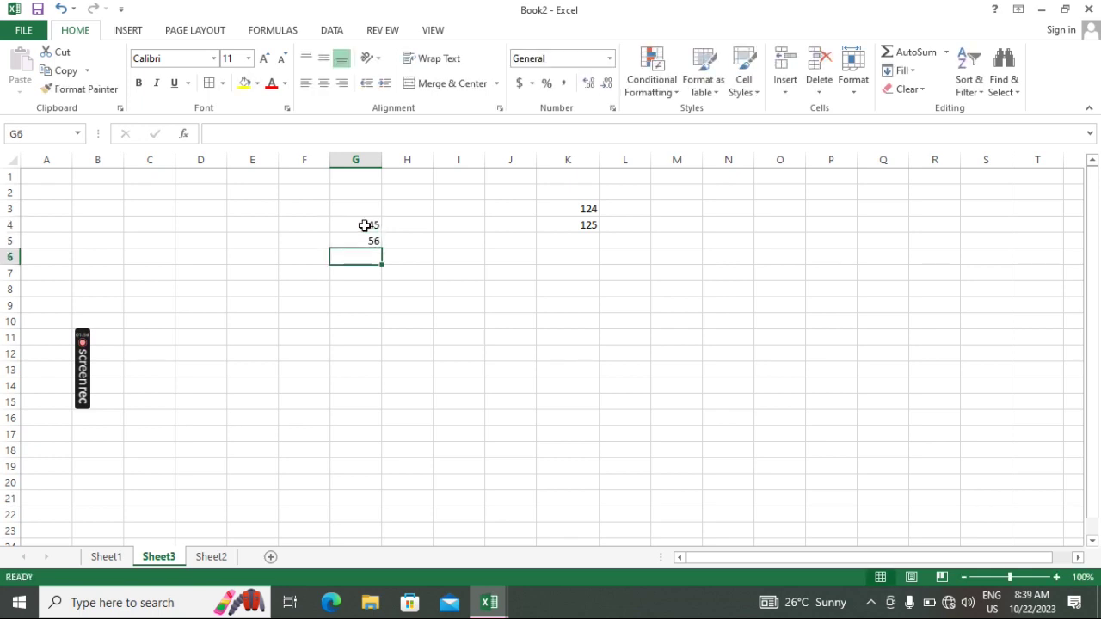
{"action": "key", "text": "alt+equal"}
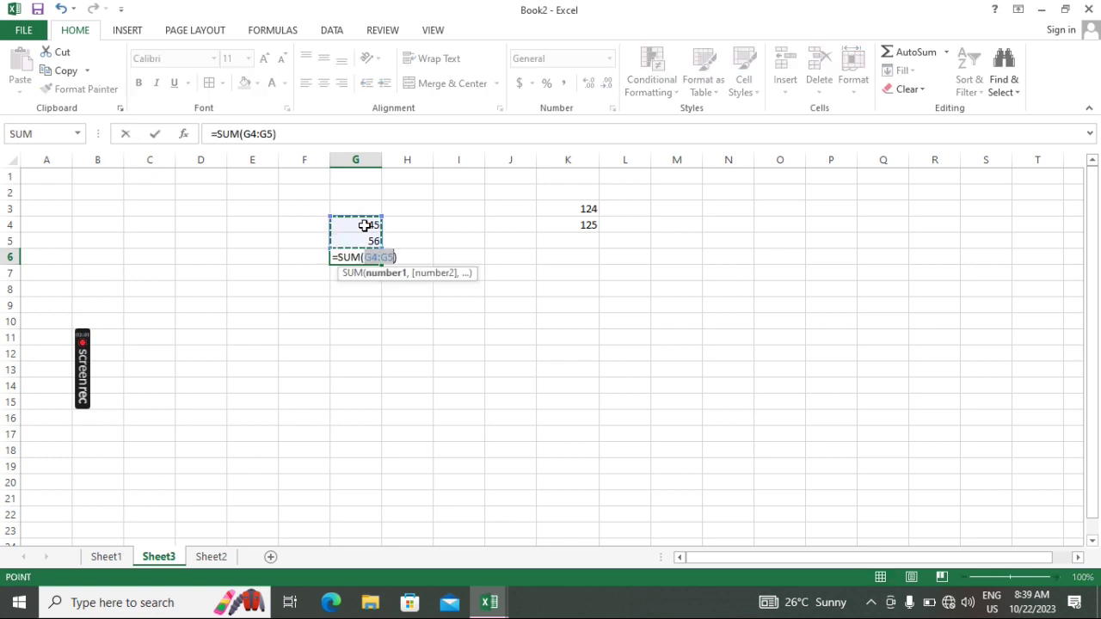
{"action": "key", "text": "Return"}
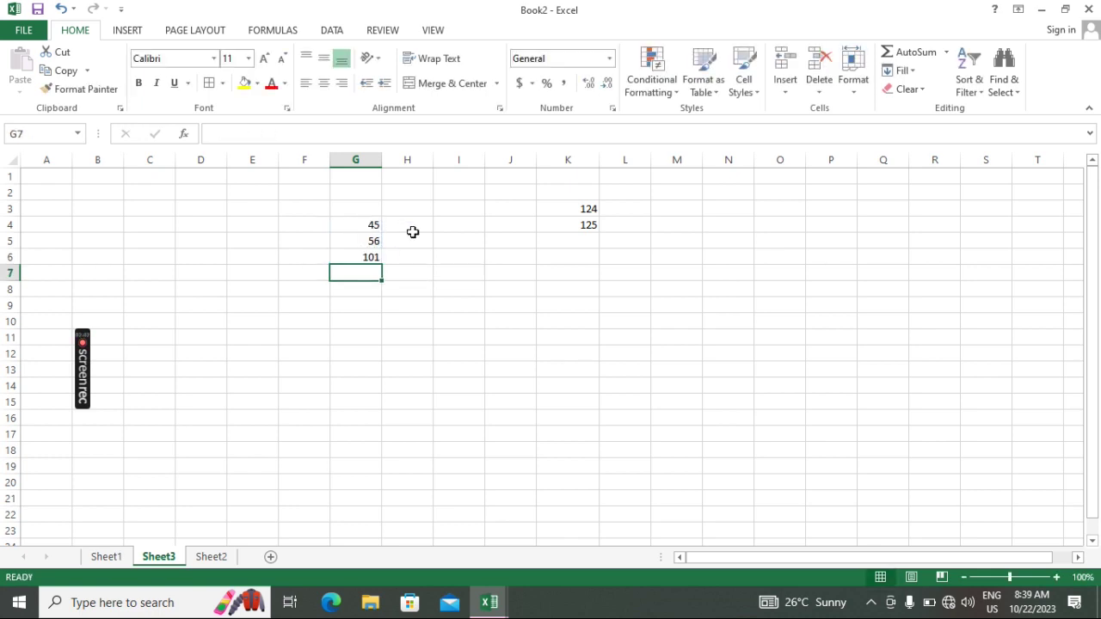
{"action": "left_click_drag", "start_coordinate": [343, 224], "coordinate": [356, 276]}
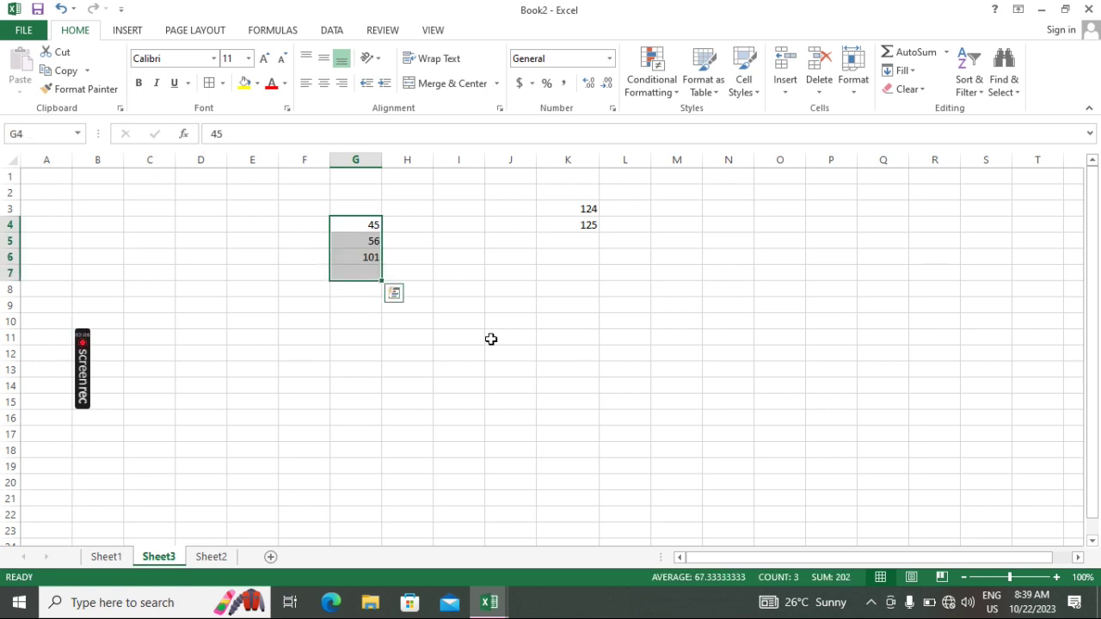
Step: Clear the SUM total from G6 and the 45 and 56 values from G4:G5
{"action": "left_click", "coordinate": [372, 258]}
{"action": "key", "text": "Delete"}
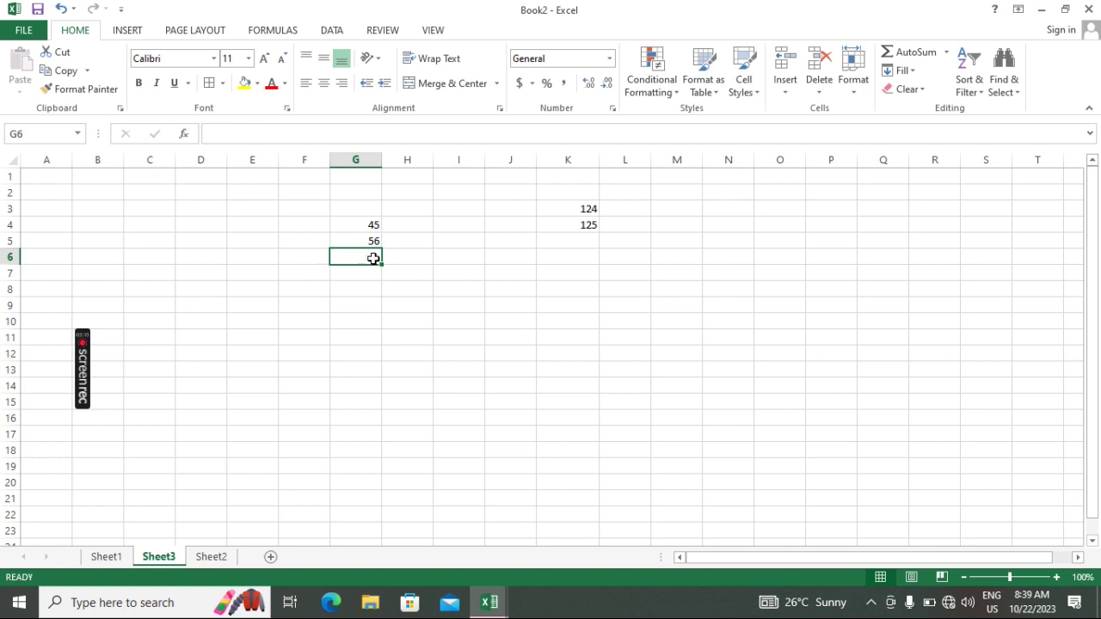
{"action": "left_click_drag", "start_coordinate": [373, 226], "coordinate": [369, 242]}
{"action": "key", "text": "Delete"}
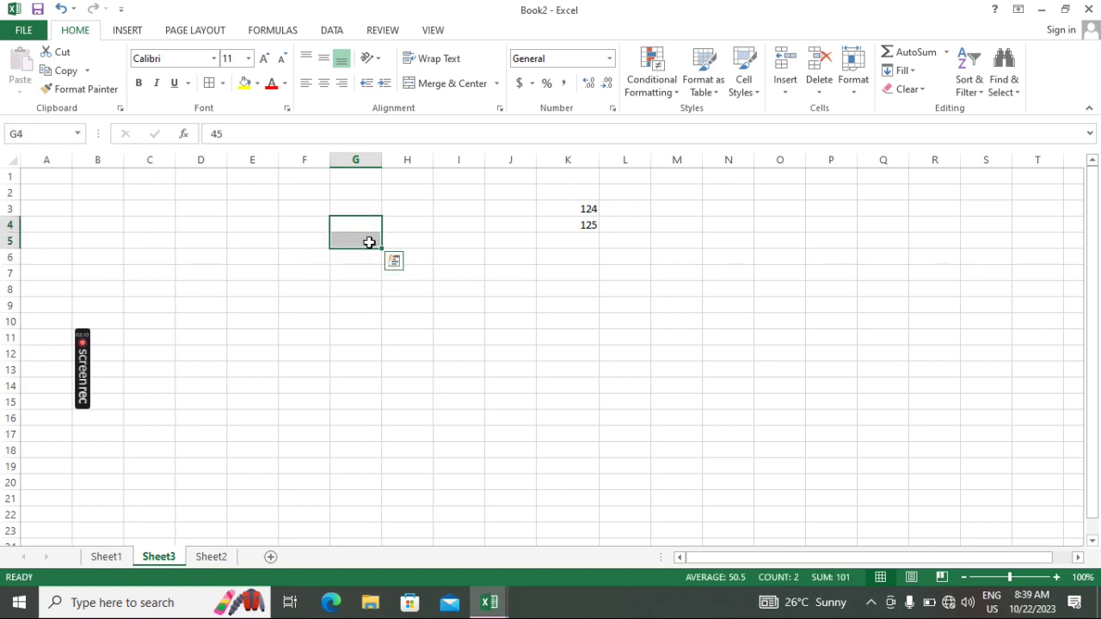
Step: Enter =45+56 in G8 and =65-40 in G9, giving 101 and 25
{"action": "left_click", "coordinate": [377, 285]}
{"action": "left_click", "coordinate": [447, 325]}
{"action": "left_click", "coordinate": [353, 289]}
{"action": "type", "text": "="}
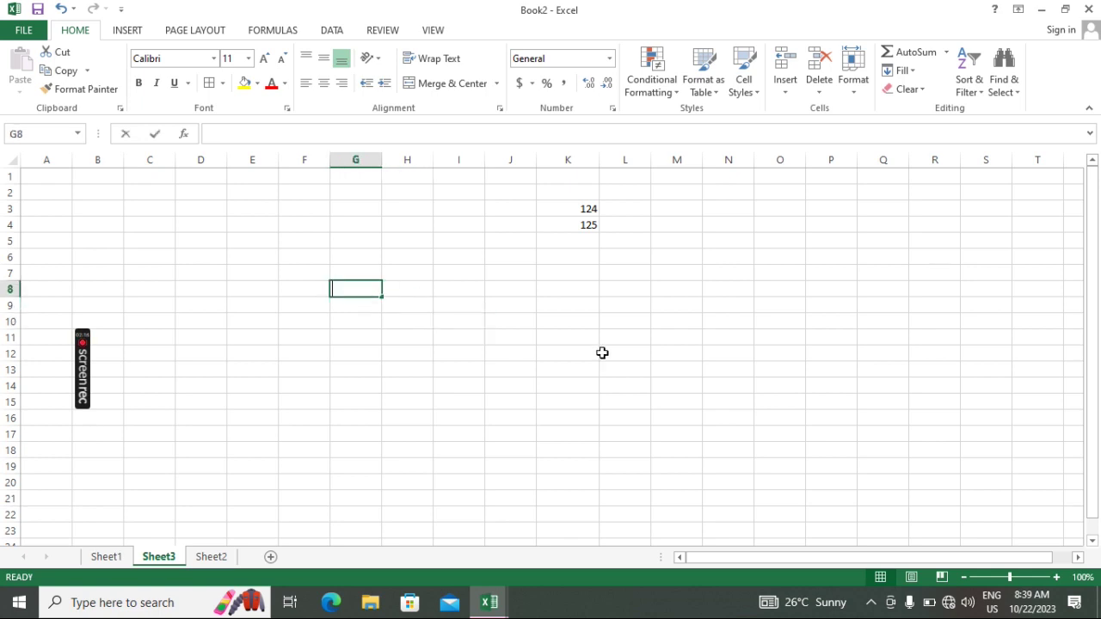
{"action": "type", "text": "45+56"}
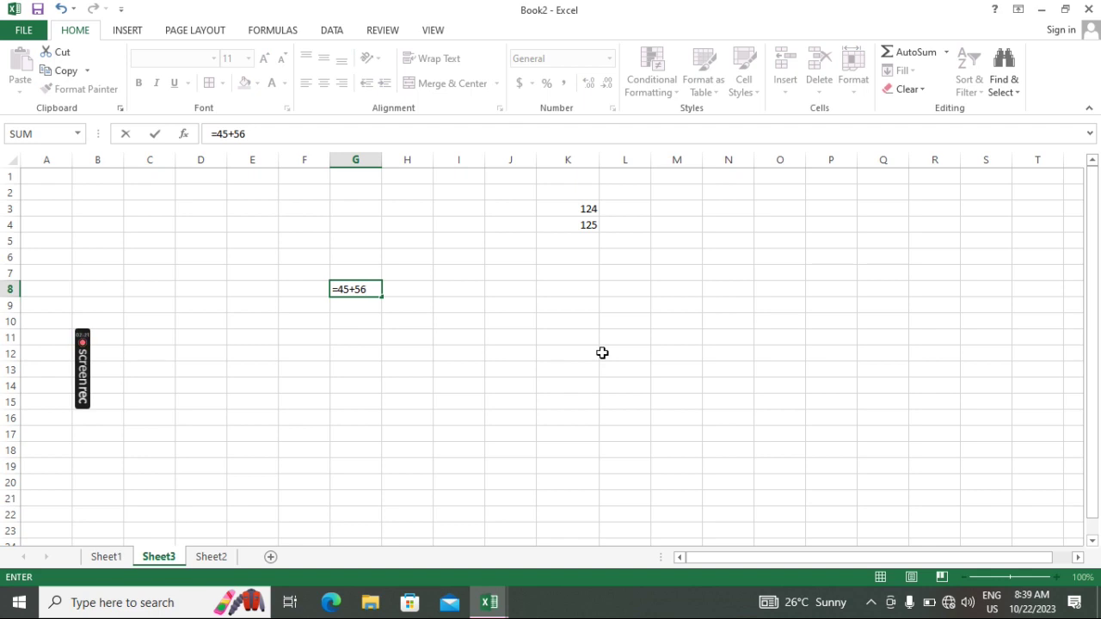
{"action": "key", "text": "Return"}
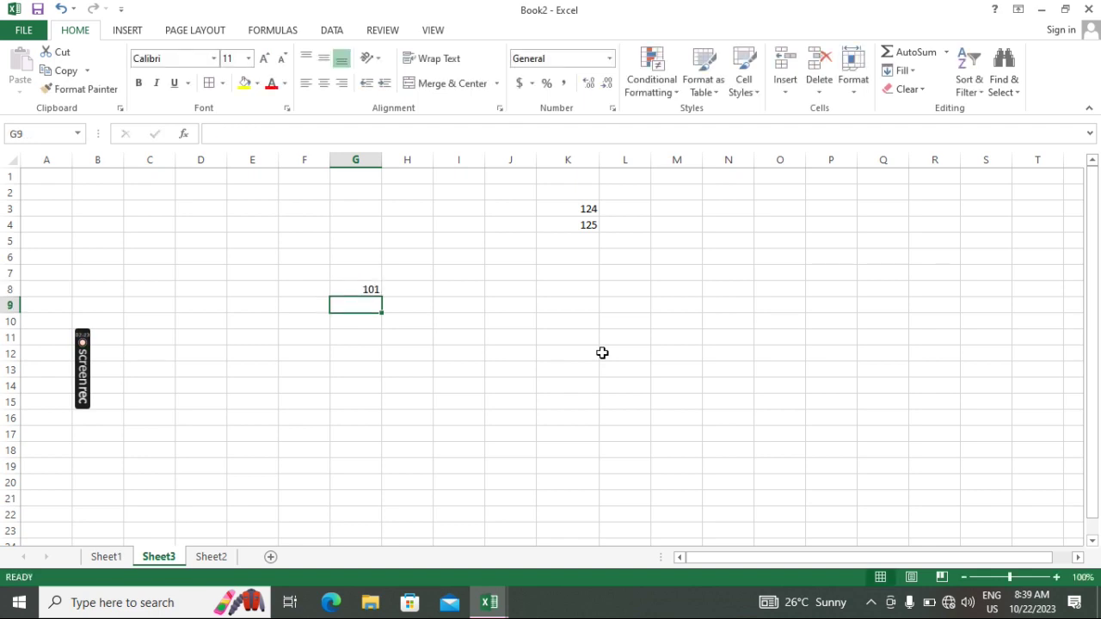
{"action": "type", "text": "=65"}
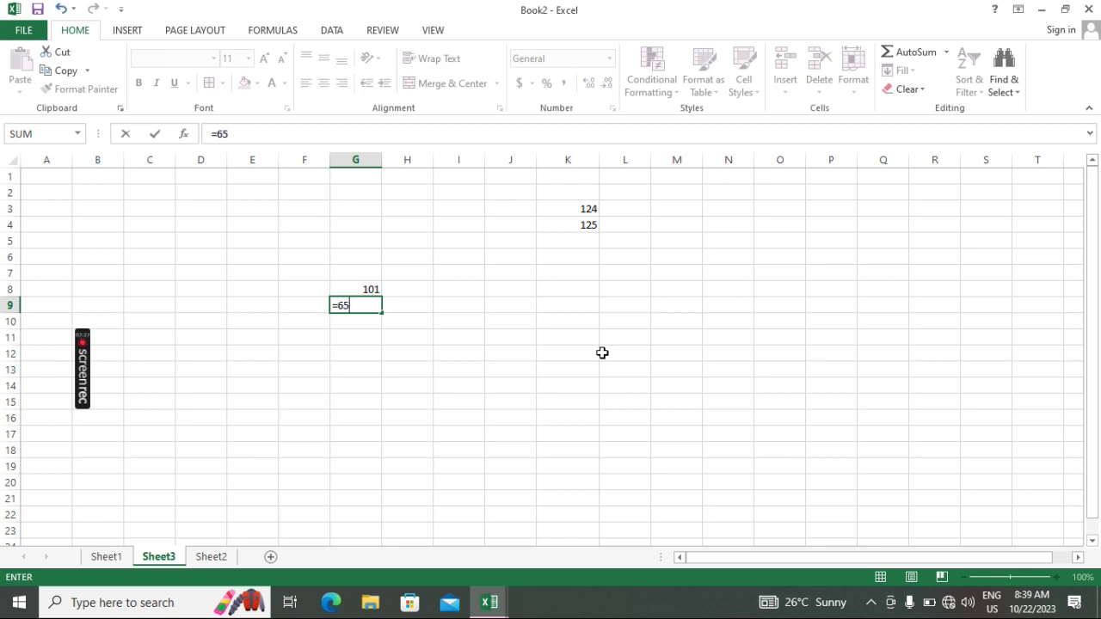
{"action": "type", "text": "-40"}
{"action": "key", "text": "Return"}
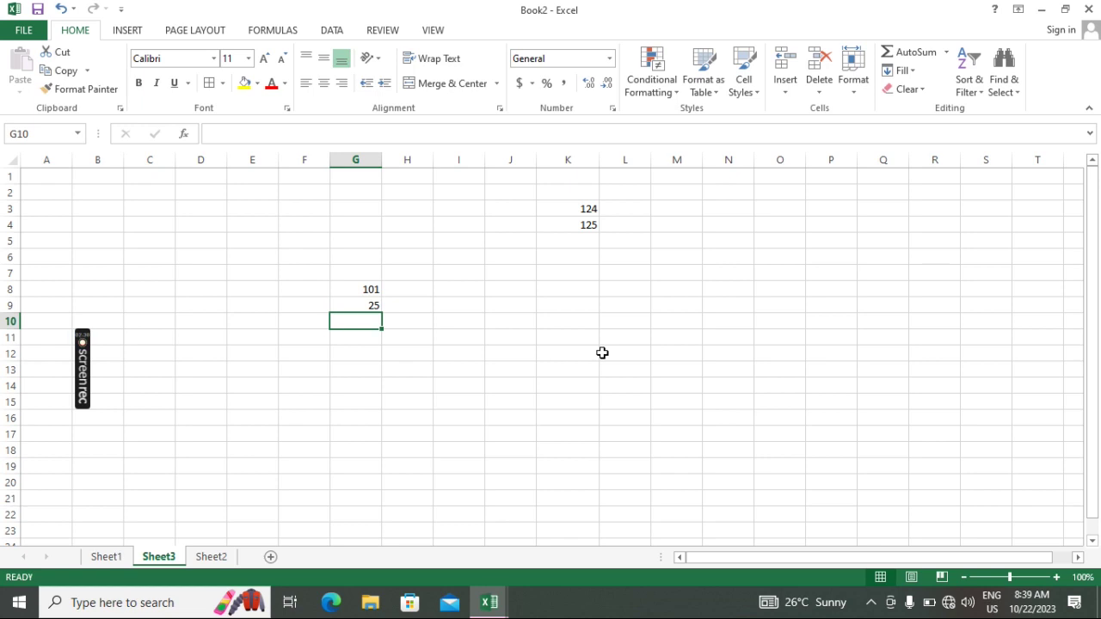
Step: Enter =40*2 in G10 and =40/2 in G11, giving 80 and 20
{"action": "type", "text": "=40*2"}
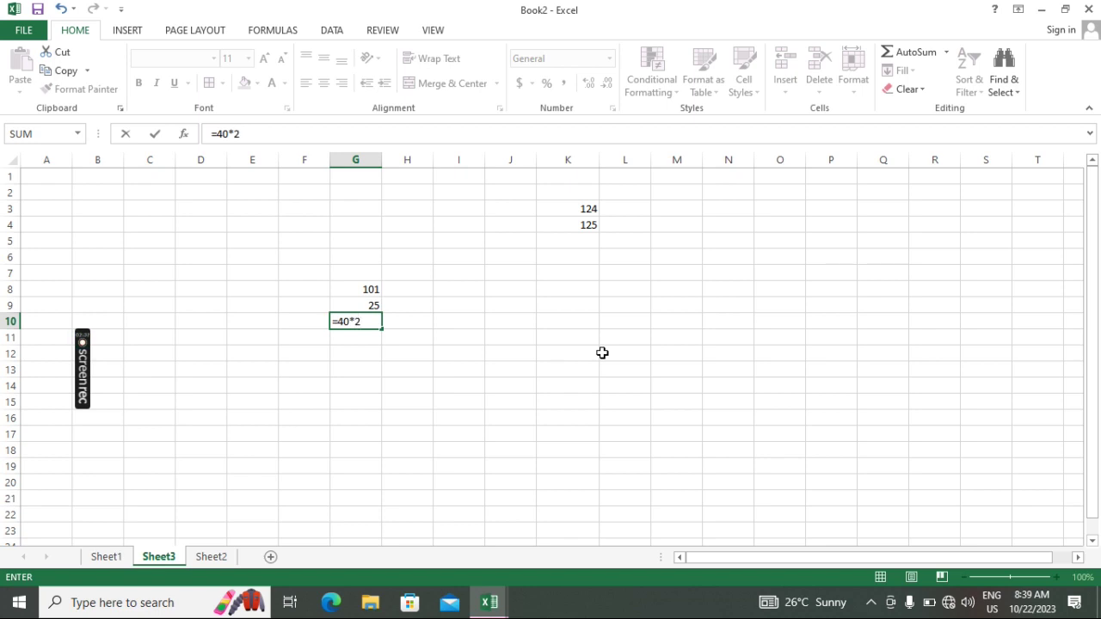
{"action": "key", "text": "Return"}
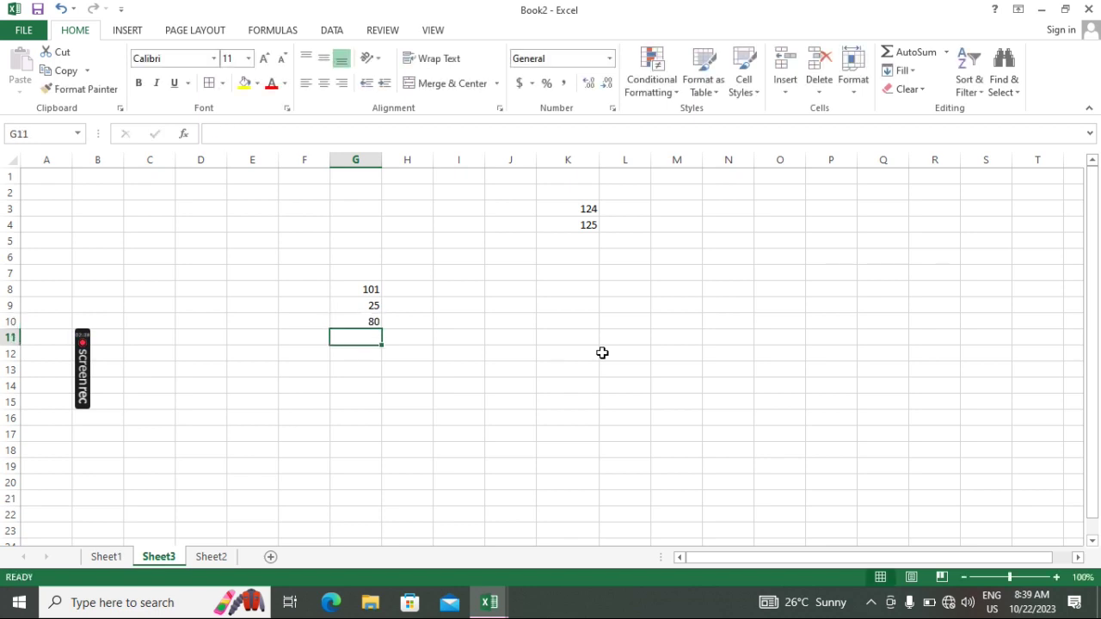
{"action": "type", "text": "40"}
{"action": "key", "text": "BackSpace"}
{"action": "key", "text": "BackSpace"}
{"action": "type", "text": "=40/2"}
{"action": "key", "text": "Return"}
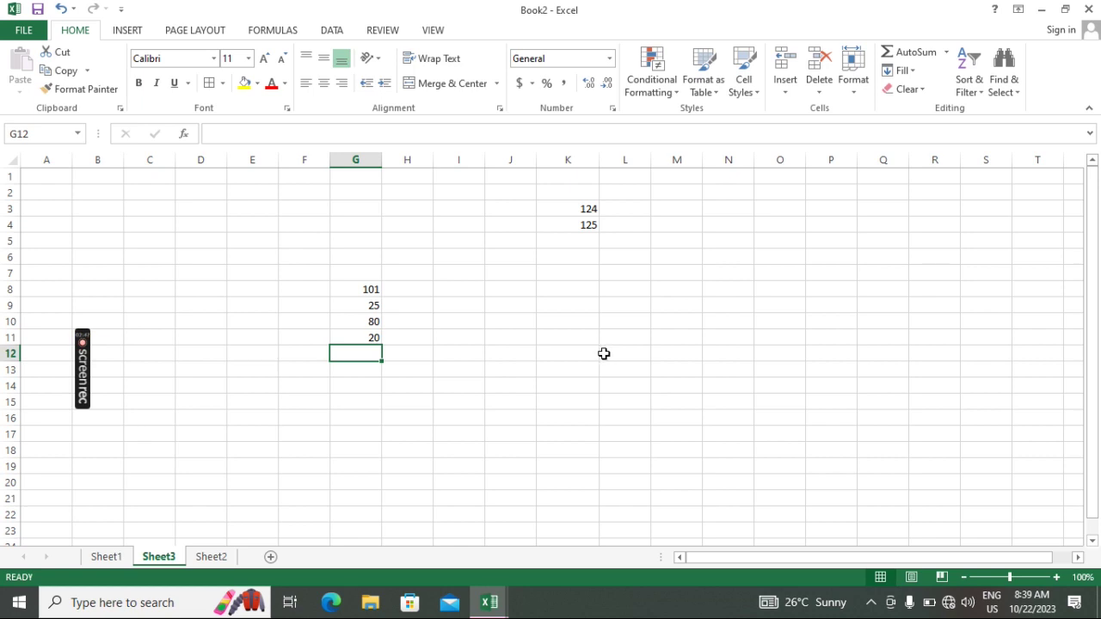
Step: Review the formulas behind 101, 25, 80 and 20 in G8:G11, then delete all four
{"action": "left_click", "coordinate": [360, 287]}
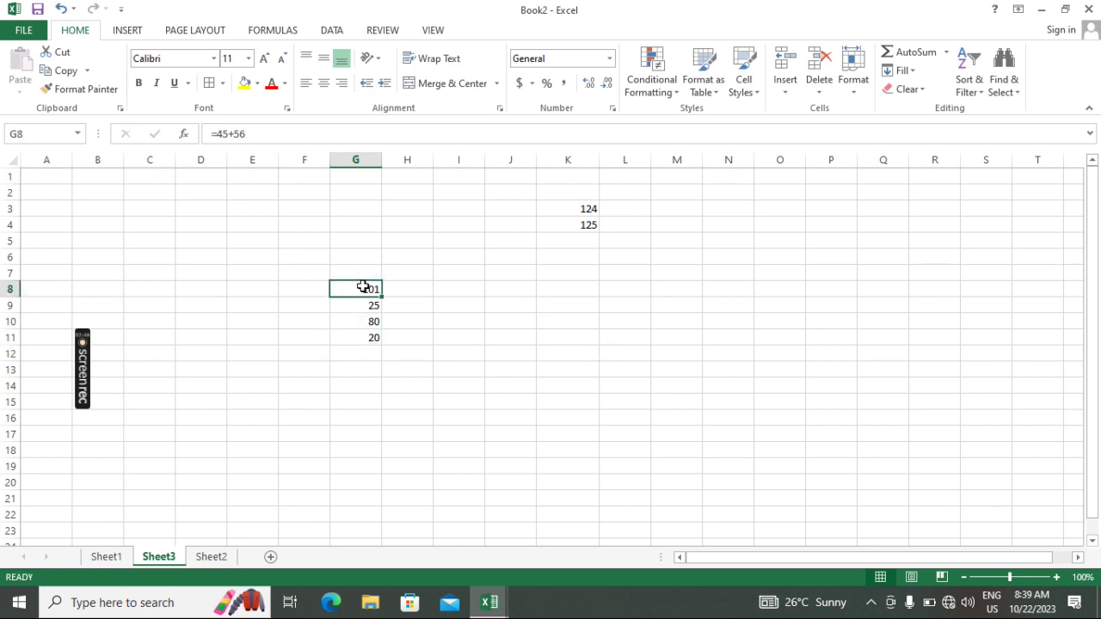
{"action": "left_click", "coordinate": [354, 306]}
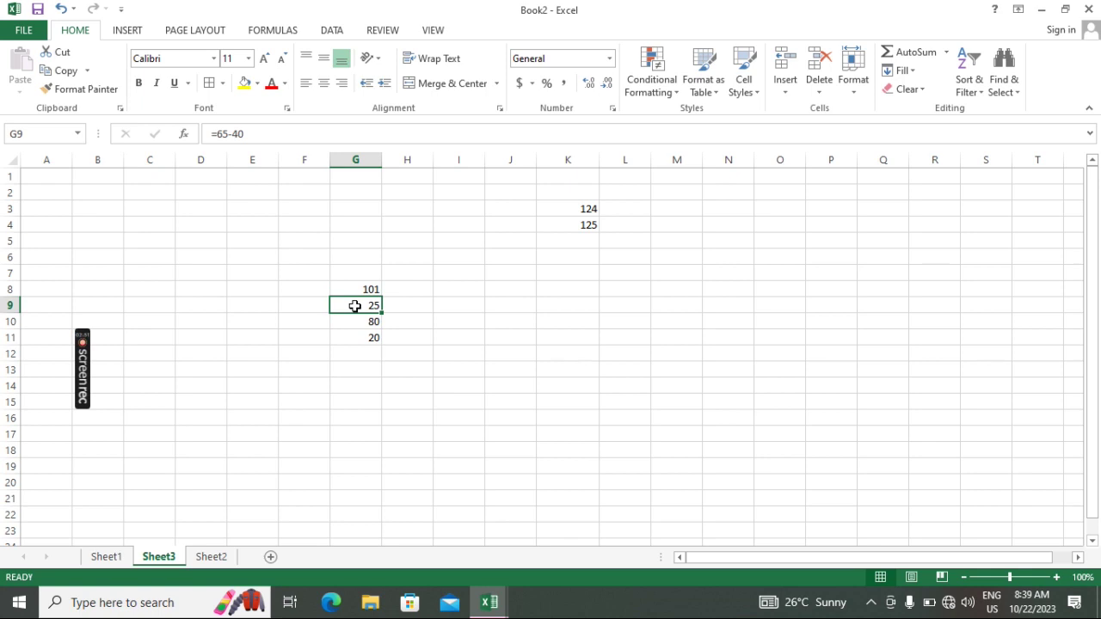
{"action": "left_click", "coordinate": [370, 323]}
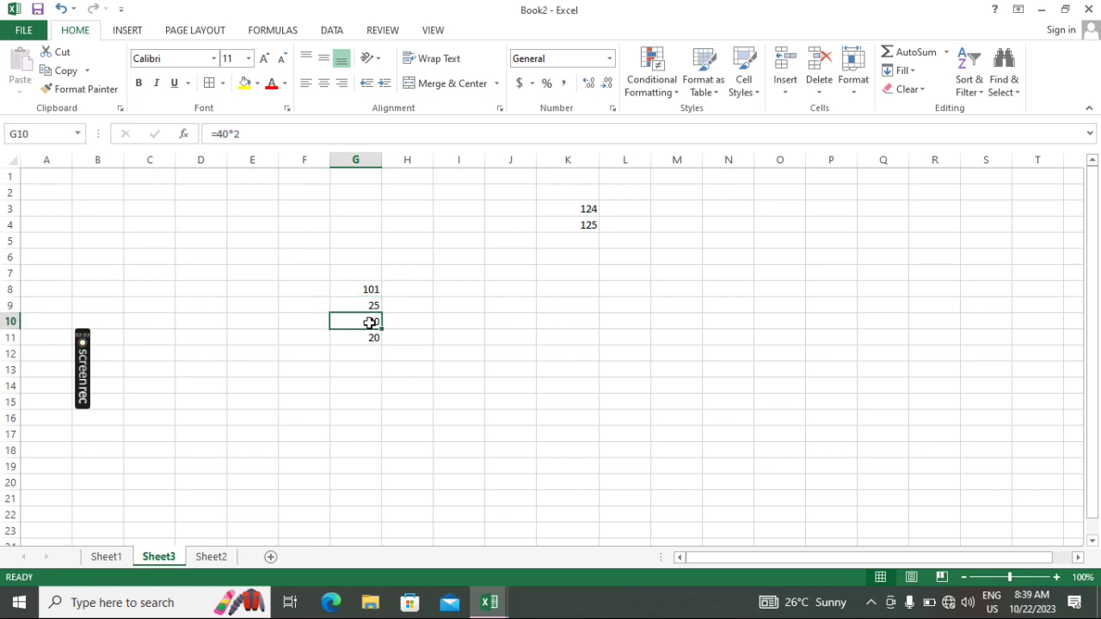
{"action": "left_click", "coordinate": [363, 337]}
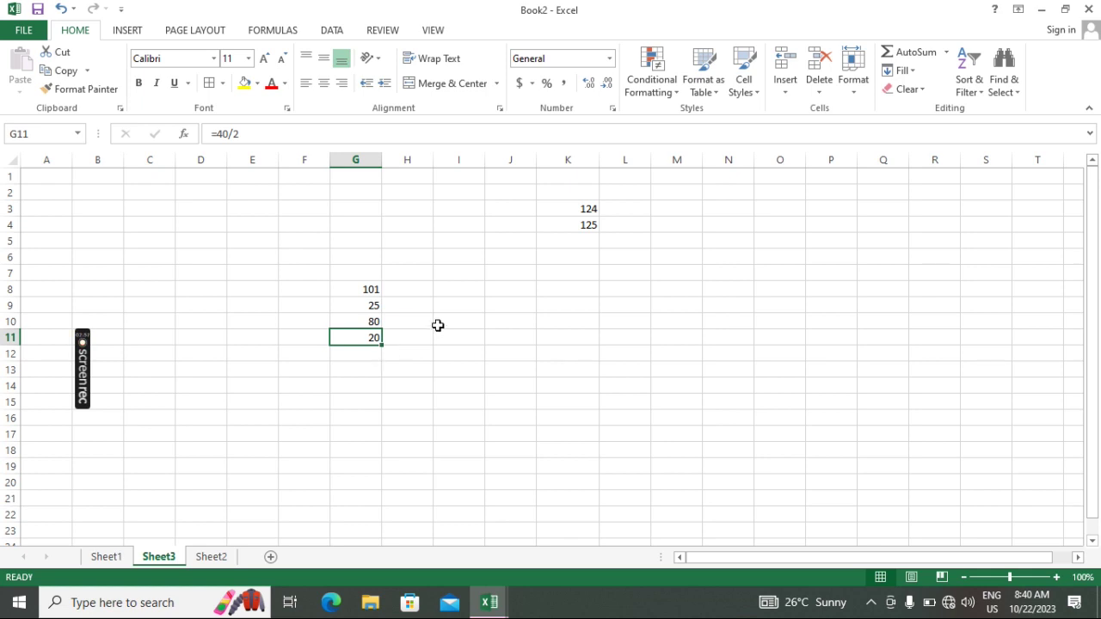
{"action": "left_click_drag", "start_coordinate": [346, 284], "coordinate": [368, 337]}
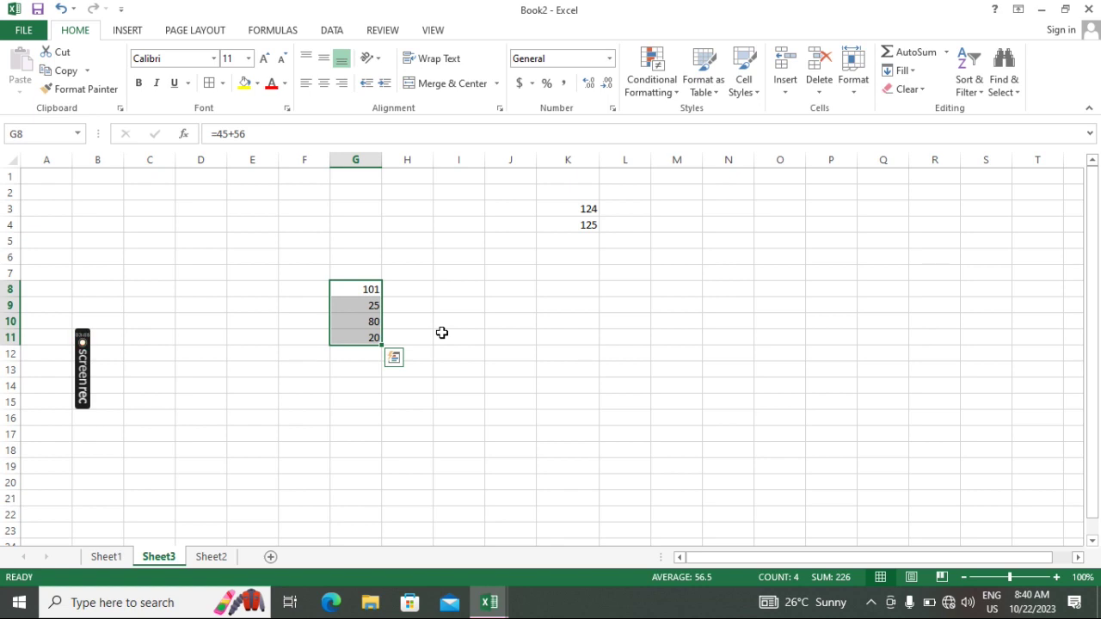
{"action": "key", "text": "Delete"}
Step: Enter the date 01-01-2020 in E6 and reselect that cell
{"action": "left_click", "coordinate": [441, 322]}
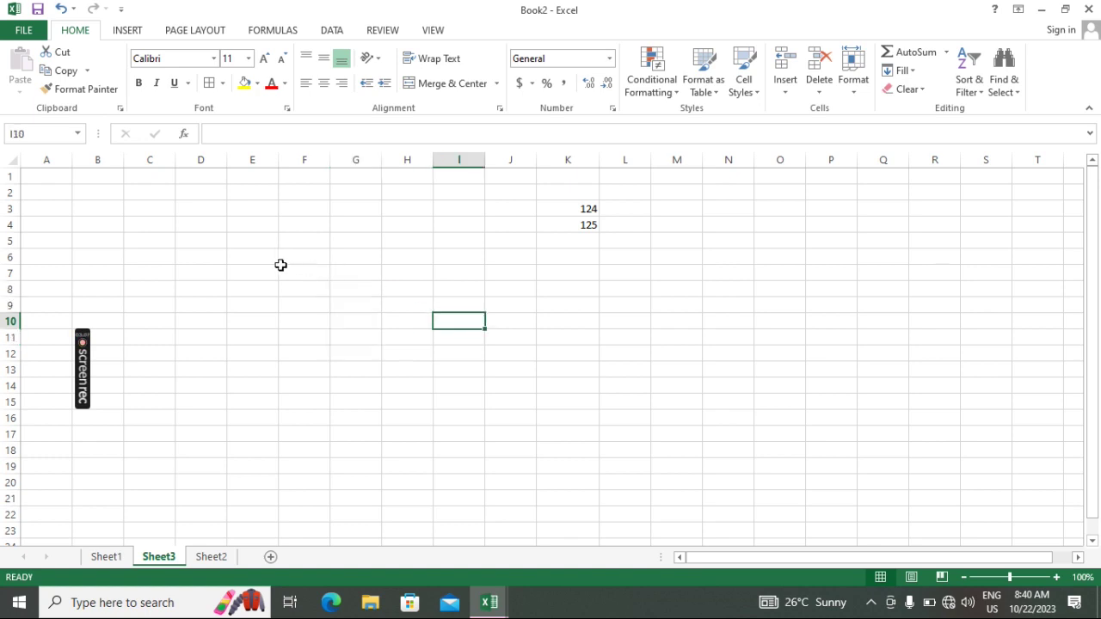
{"action": "left_click", "coordinate": [250, 258]}
{"action": "type", "text": "01"}
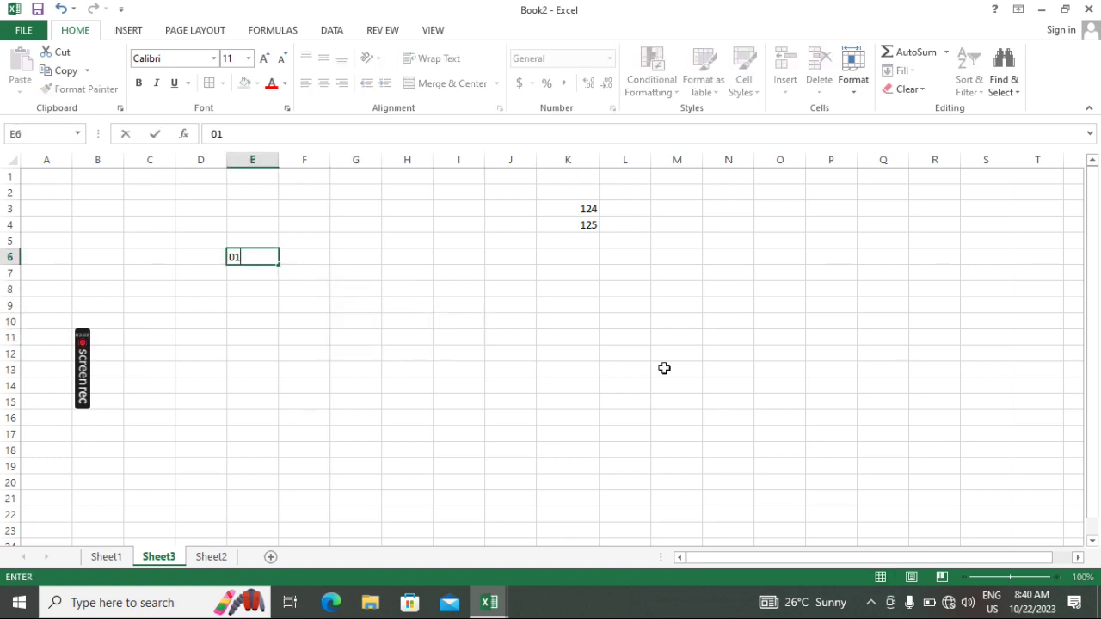
{"action": "type", "text": "-0"}
{"action": "type", "text": "1-2020"}
{"action": "key", "text": "Return"}
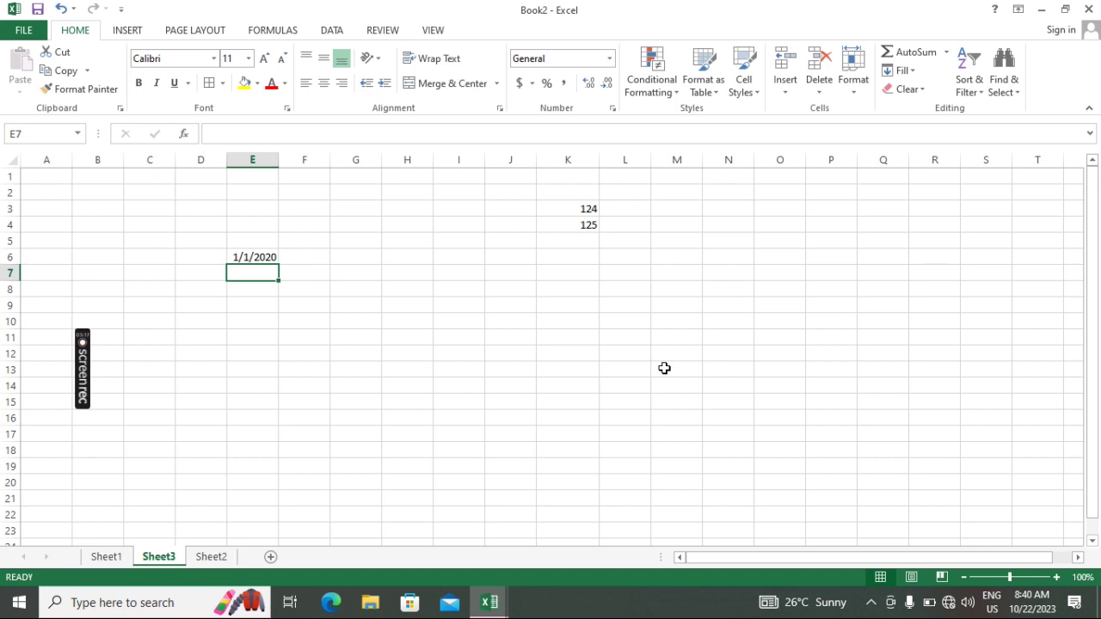
{"action": "key", "text": "Up"}
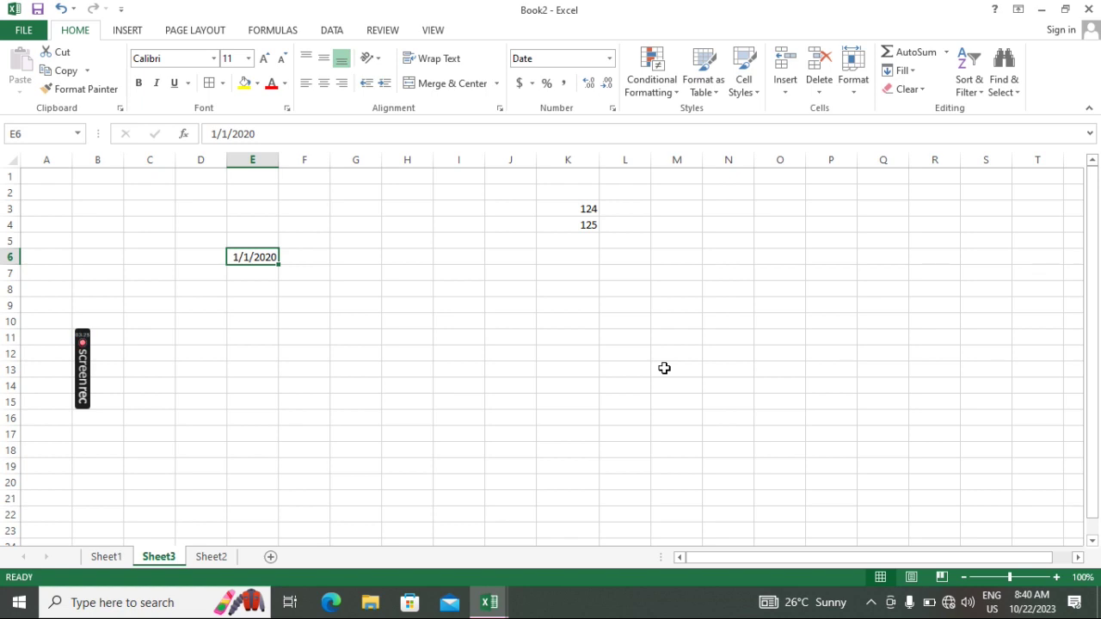
Step: Replace the m/d/yyyy format on E6 with the custom code DD-MM-YYYY
{"action": "key", "text": "ctrl+1"}
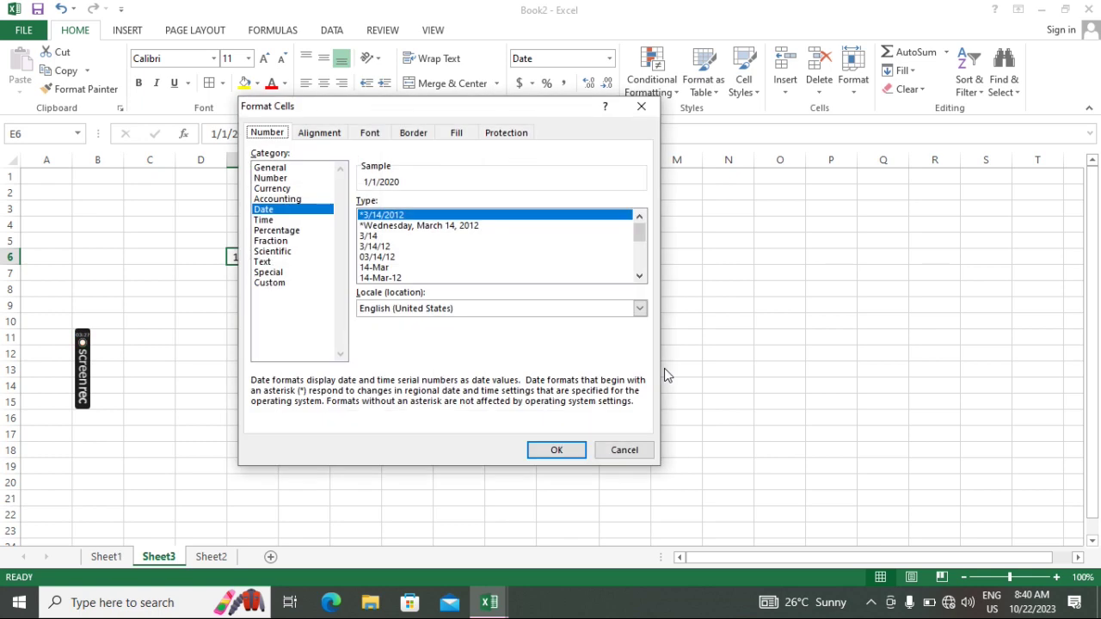
{"action": "left_click", "coordinate": [272, 286]}
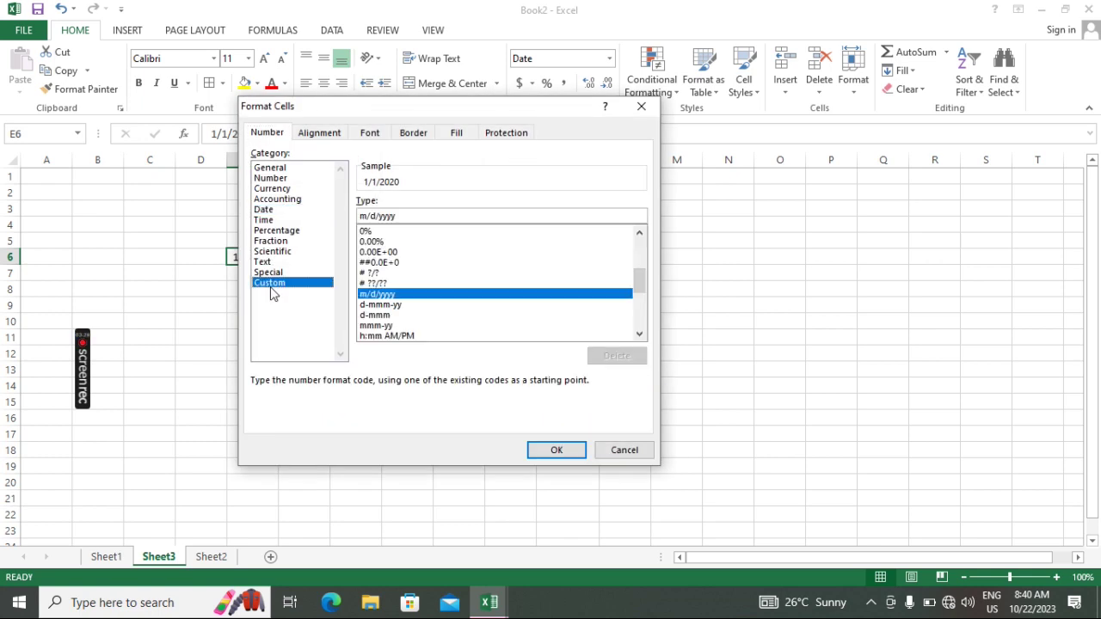
{"action": "left_click_drag", "start_coordinate": [422, 216], "coordinate": [325, 216]}
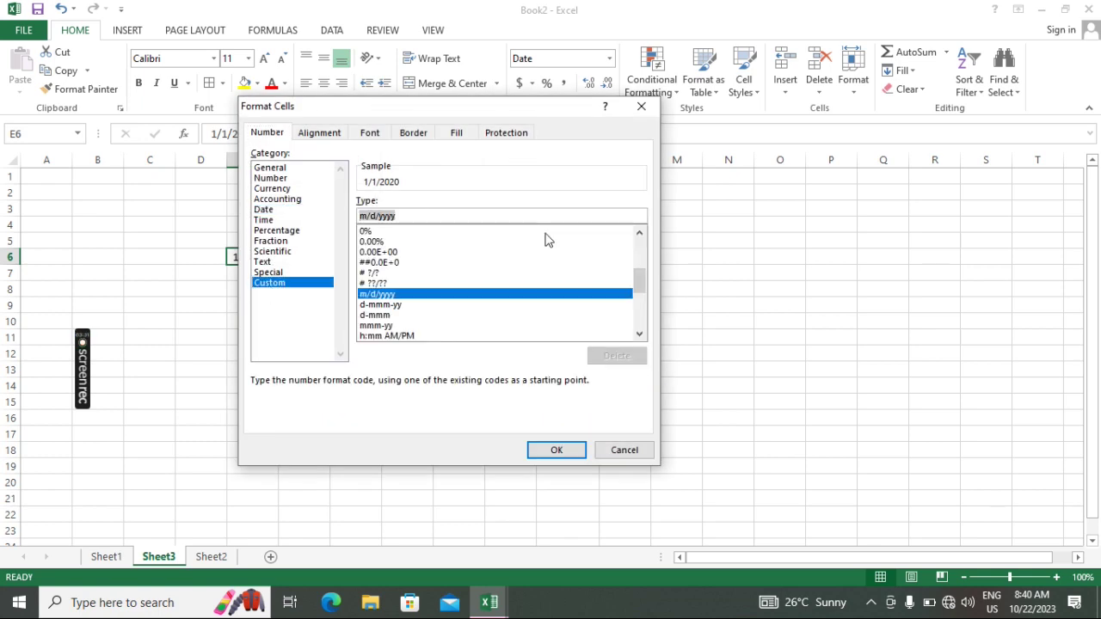
{"action": "type", "text": "DD-MM-YYYY"}
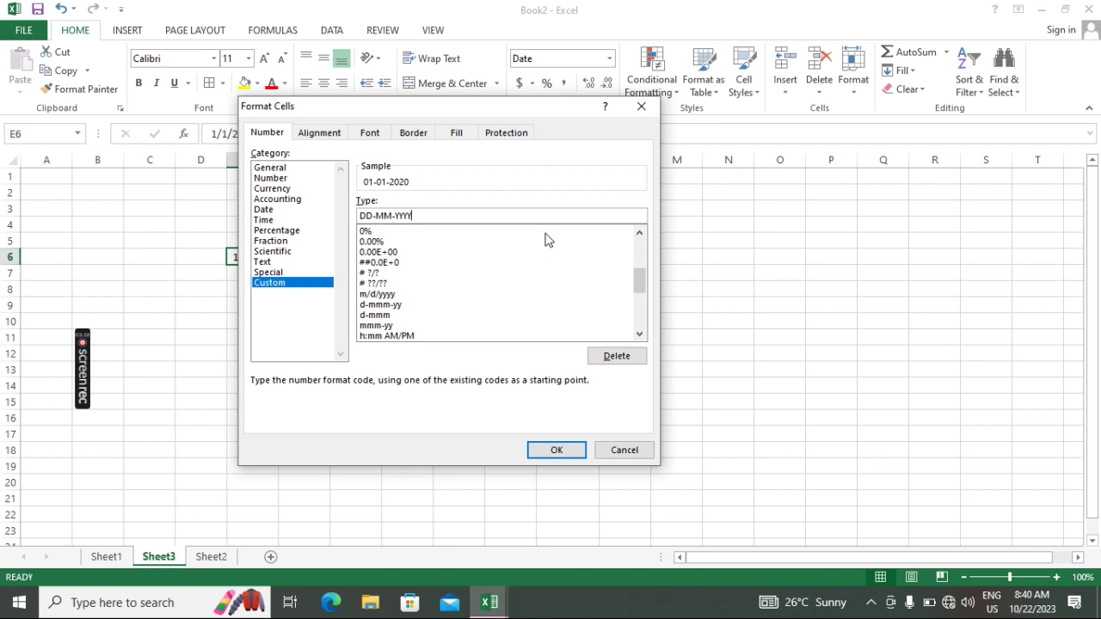
{"action": "key", "text": "Return"}
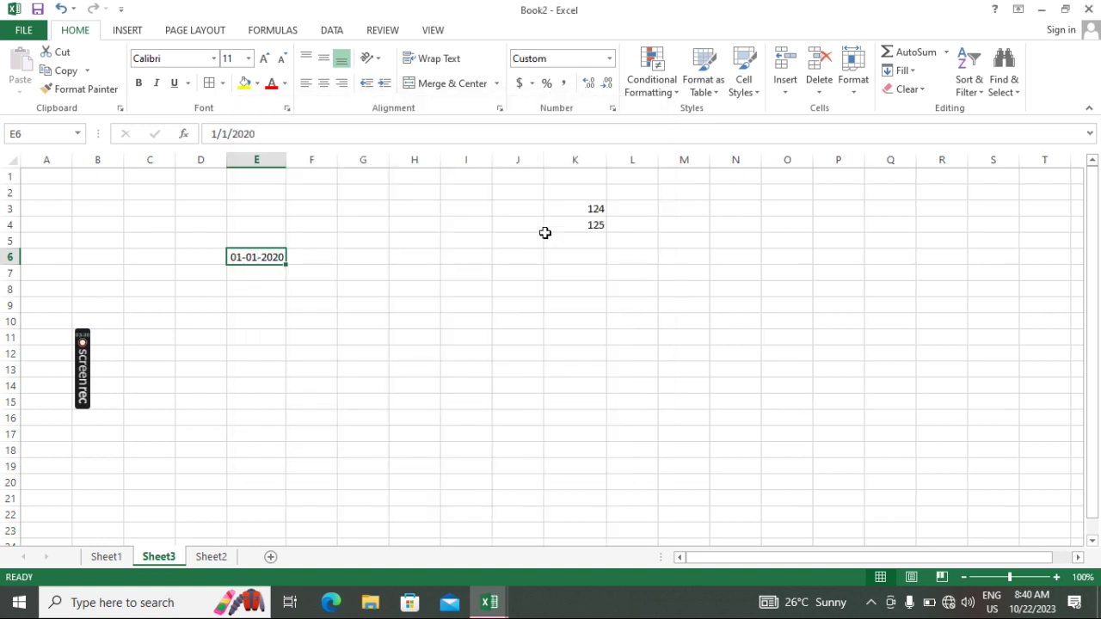
{"action": "left_click", "coordinate": [357, 264]}
Step: Enter =TEXT(E6,"DDD") in F6 so it displays the weekday Wed
{"action": "left_click", "coordinate": [330, 256]}
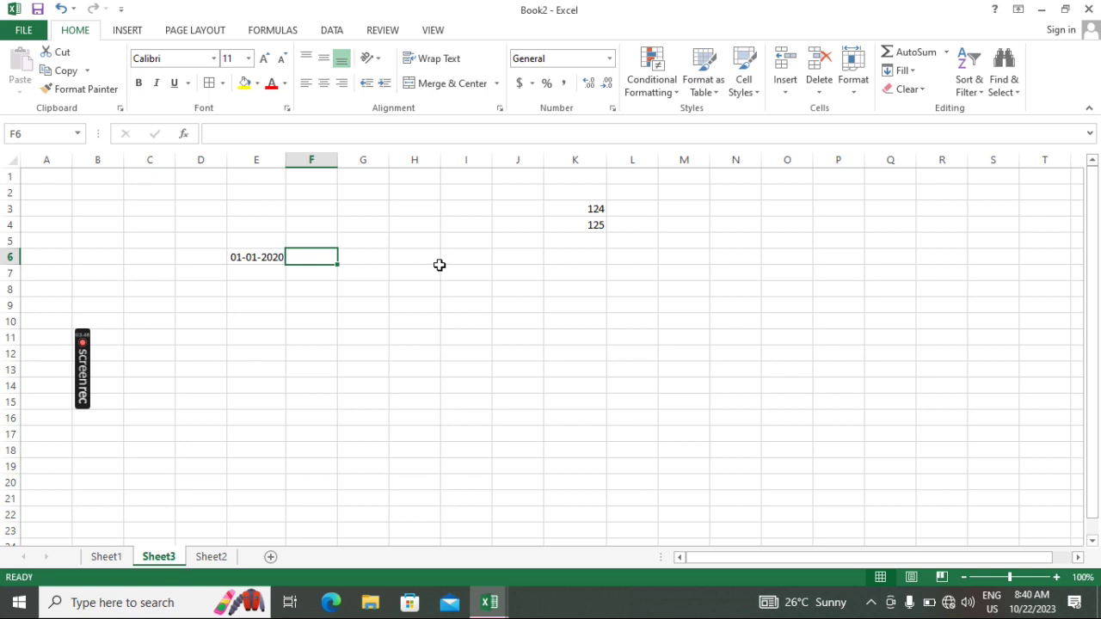
{"action": "type", "text": "="}
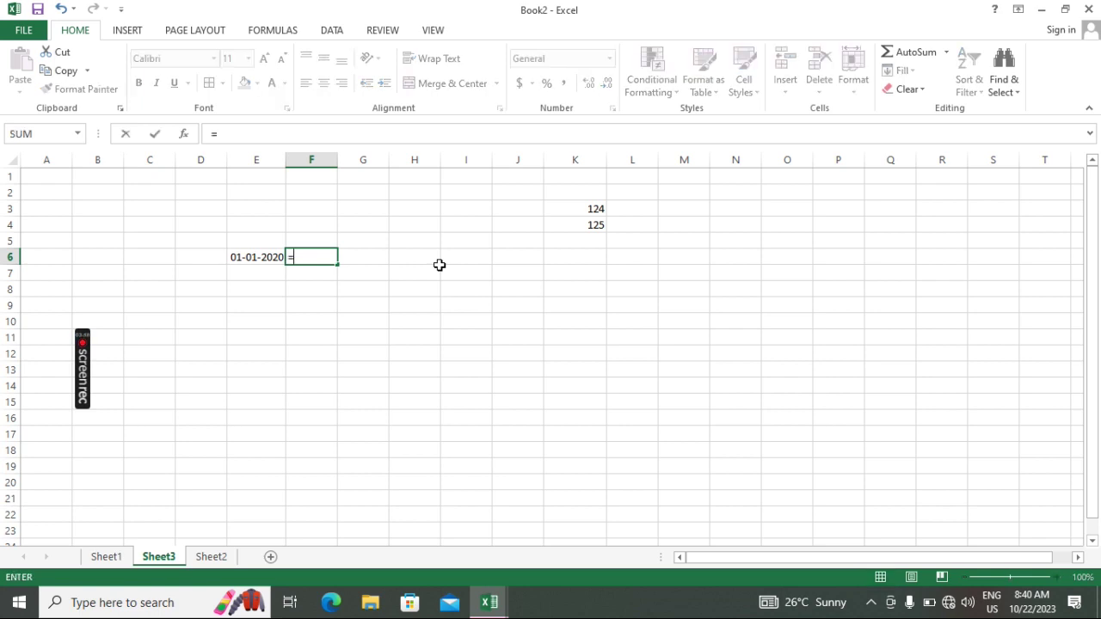
{"action": "type", "text": "TEXT"}
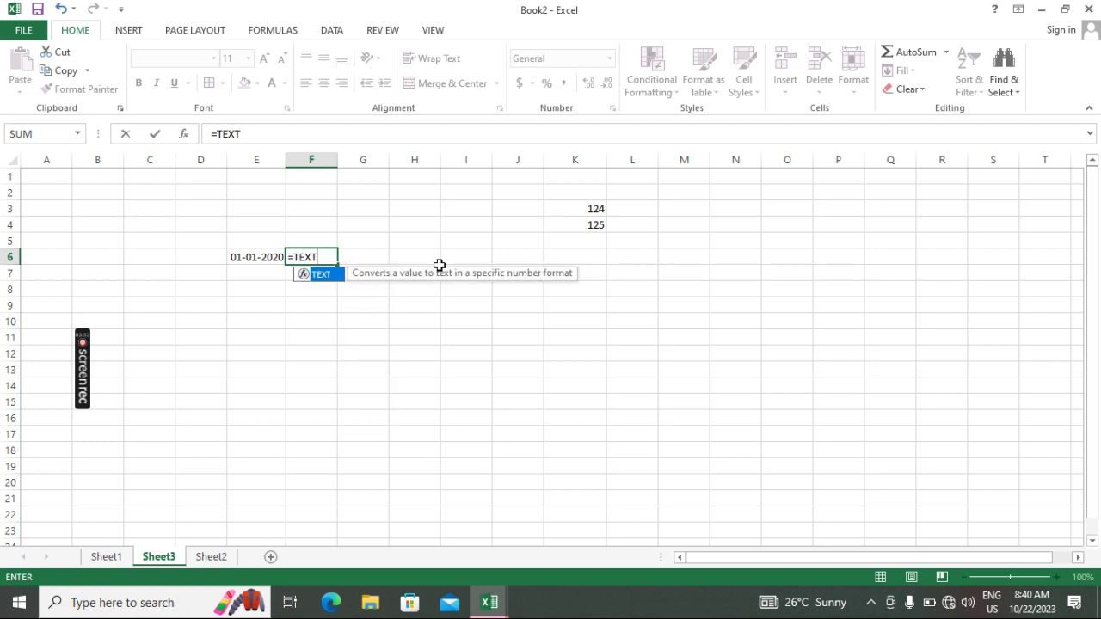
{"action": "type", "text": "("}
{"action": "key", "text": "Left"}
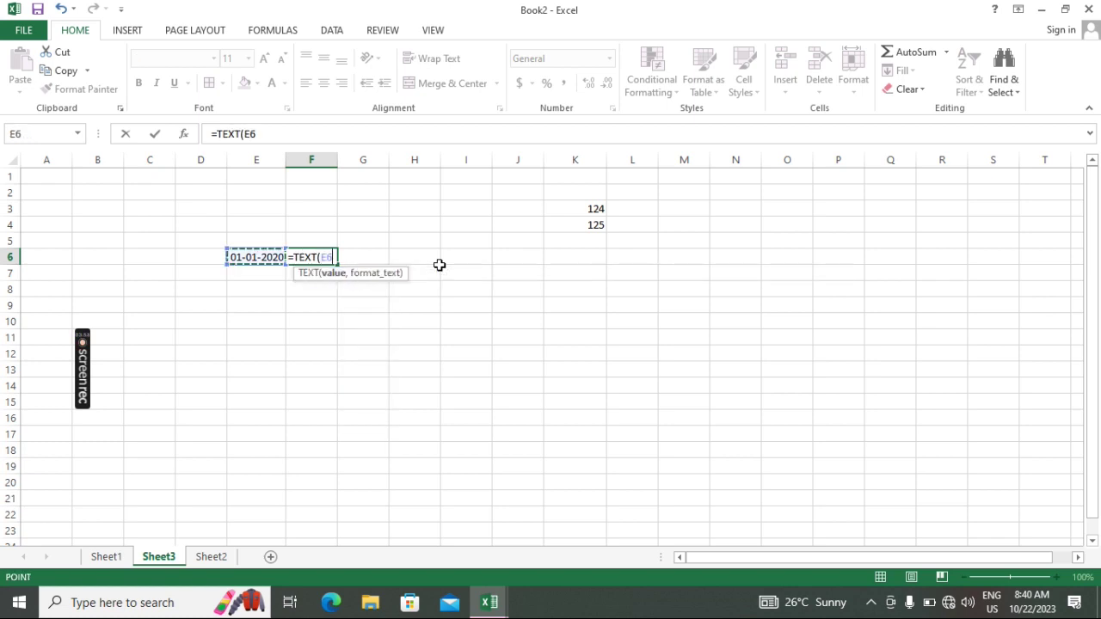
{"action": "type", "text": ",\"DDD\")"}
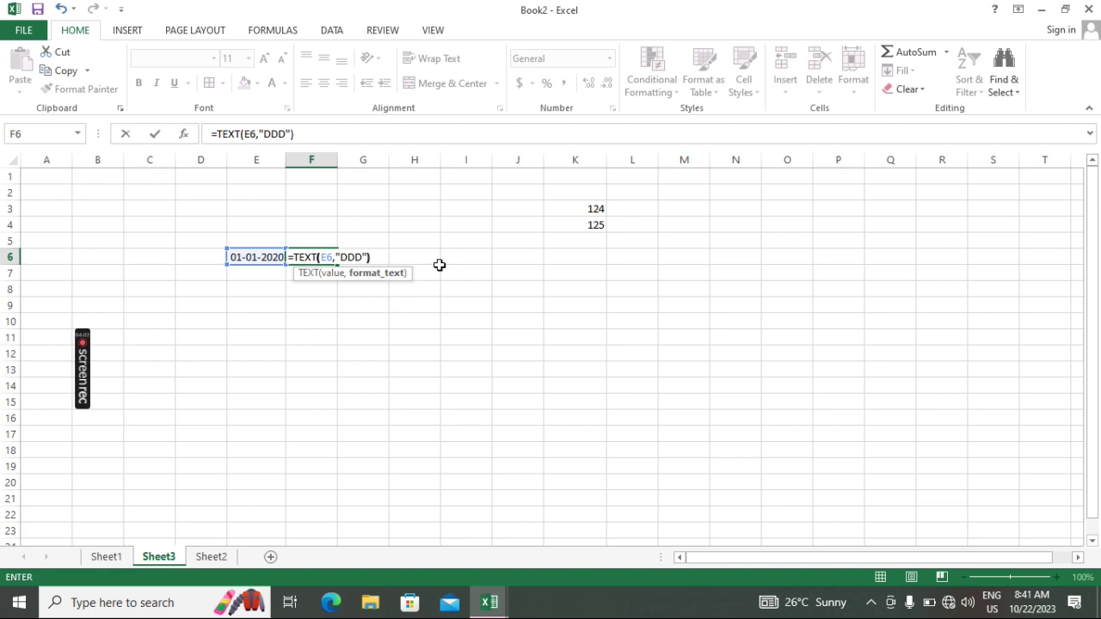
{"action": "key", "text": "Return"}
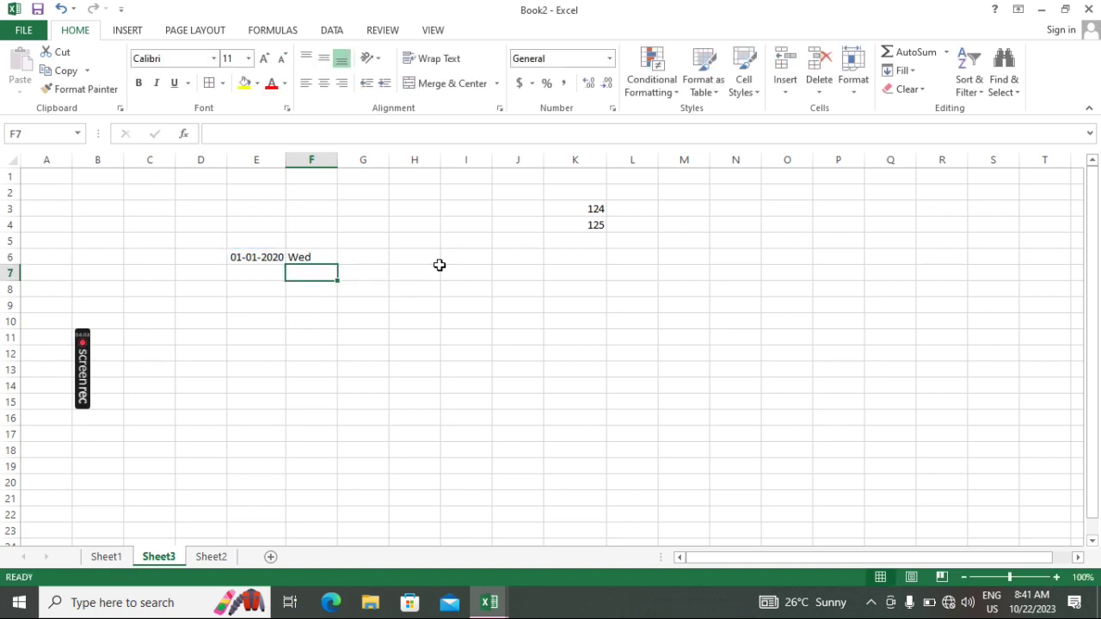
{"action": "left_click", "coordinate": [319, 257]}
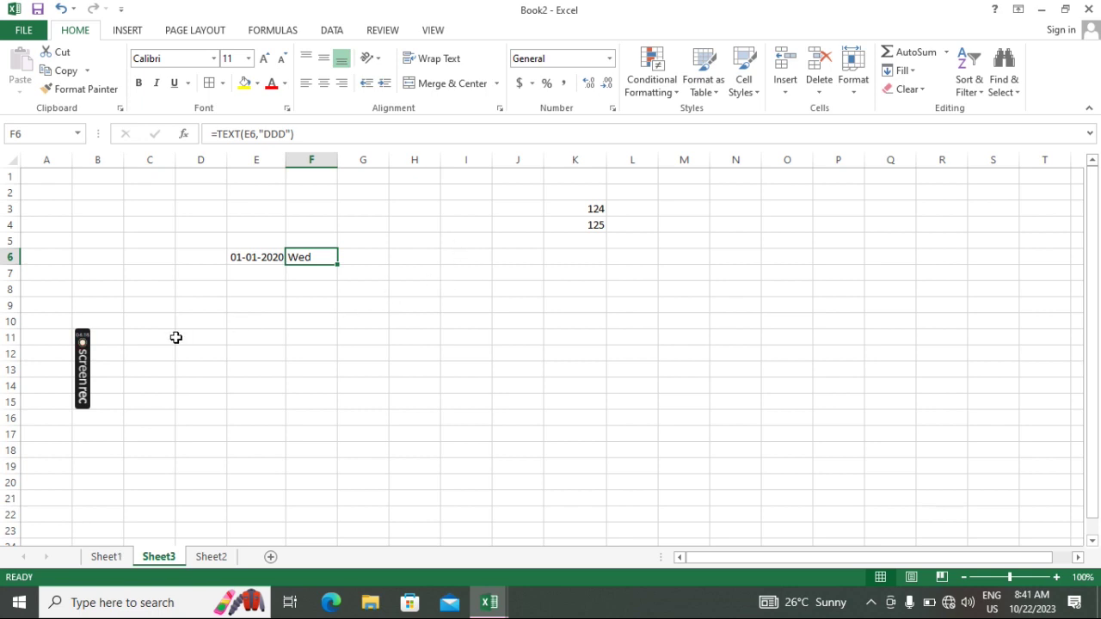
{"action": "scroll", "coordinate": [176, 337], "scroll_direction": "down", "scroll_amount": 2}
{"action": "scroll", "coordinate": [175, 337], "scroll_direction": "up", "scroll_amount": 2}
{"action": "mouse_move", "coordinate": [85, 361]}
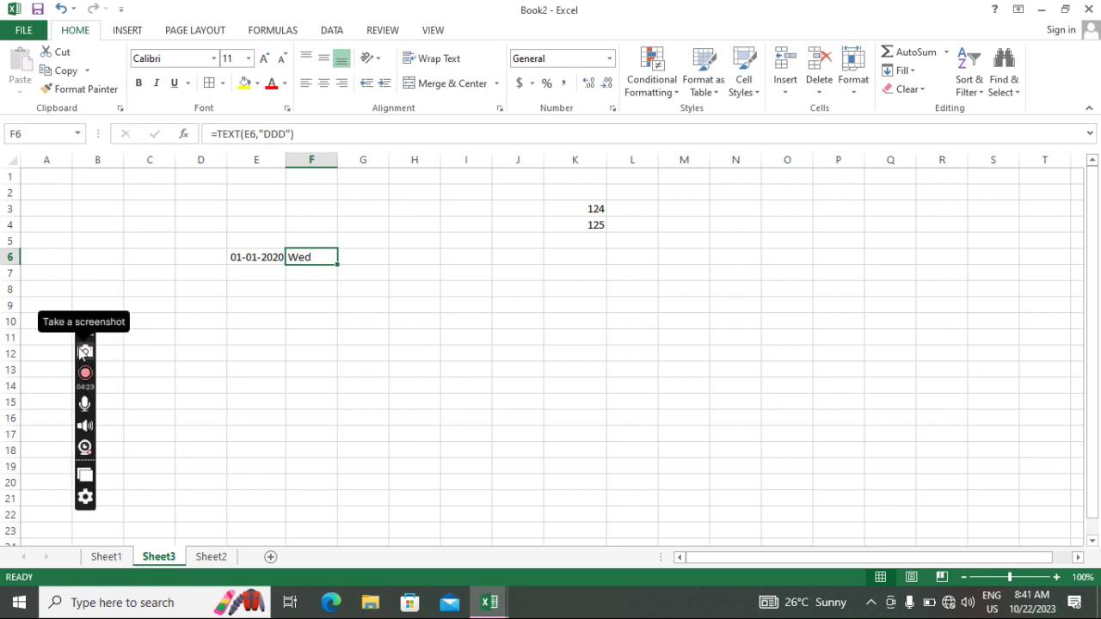